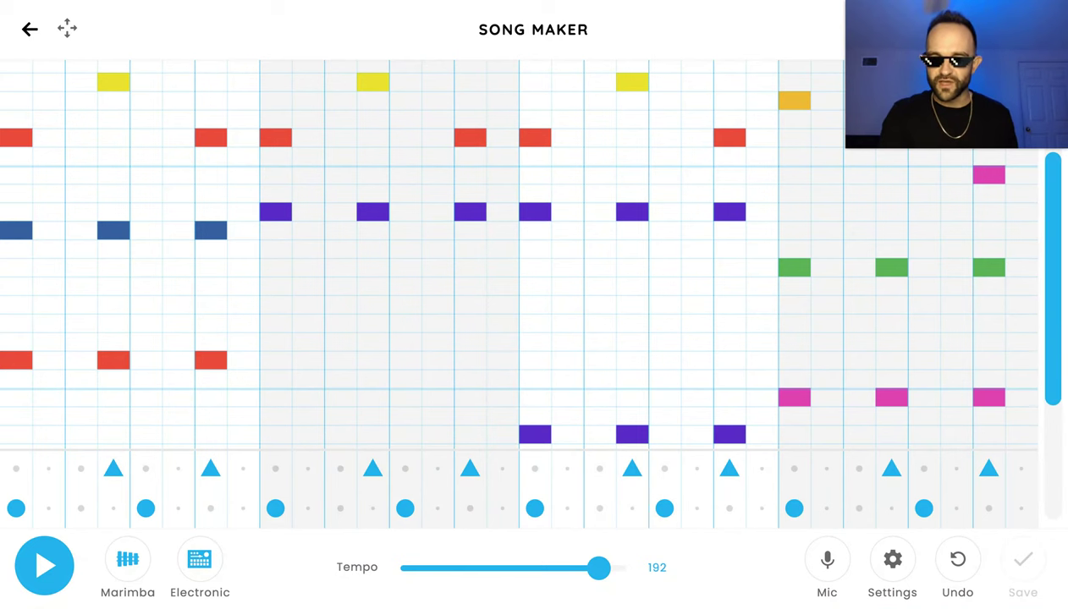
# Clear the current song with Restart to begin a new one.
pyautogui.scroll(-2, 1056, 334)
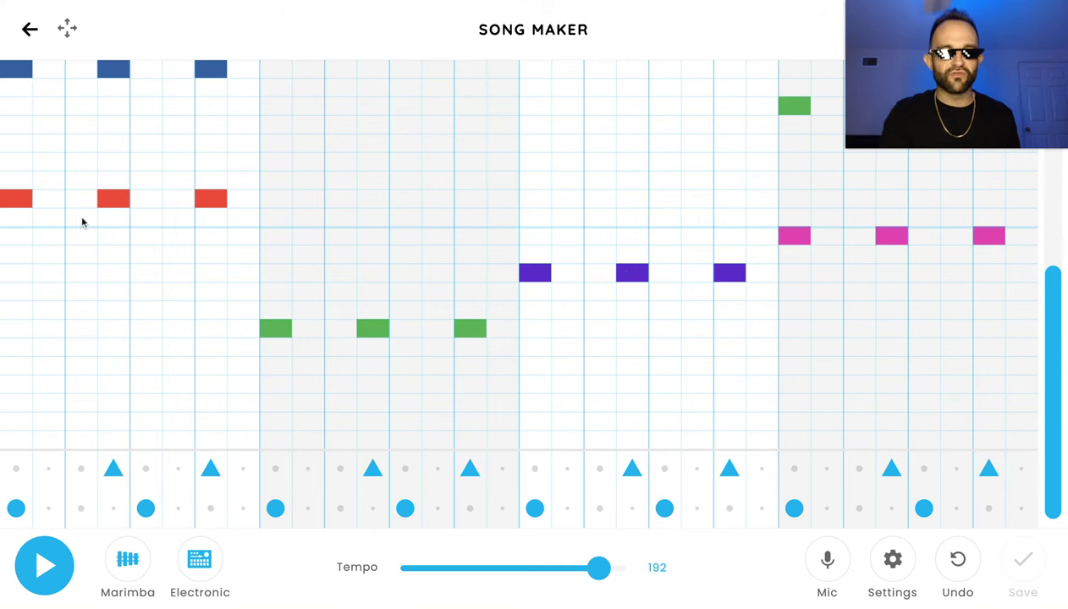
pyautogui.moveTo(1051, 347); pyautogui.dragTo(1053, 193)
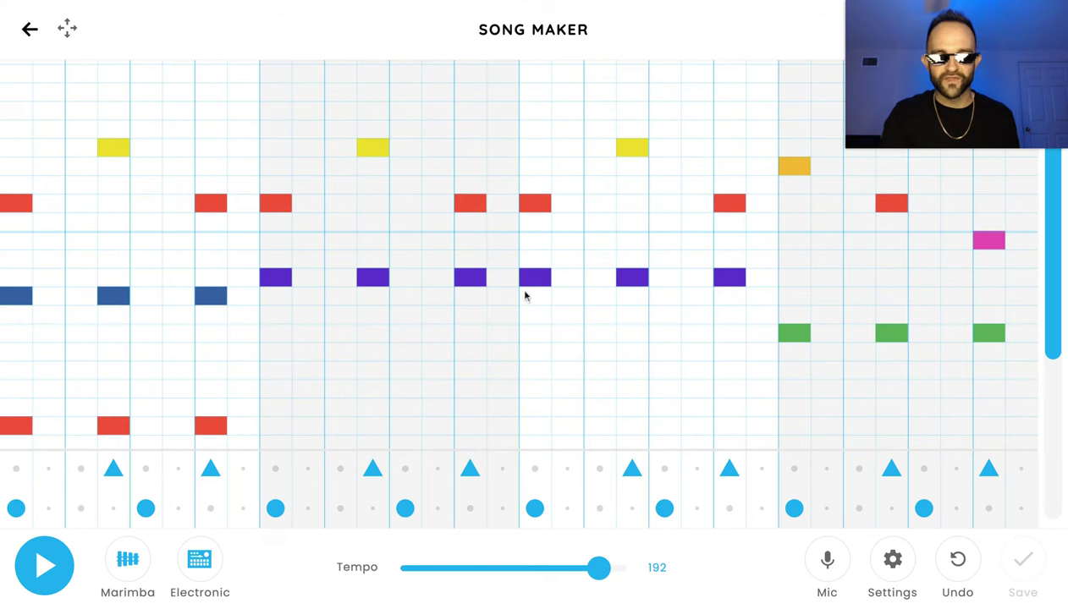
pyautogui.scroll(-2, 1054, 341)
pyautogui.scroll(-2, 1055, 341)
pyautogui.scroll(2, 1055, 341)
pyautogui.moveTo(1051, 397); pyautogui.dragTo(1058, 340)
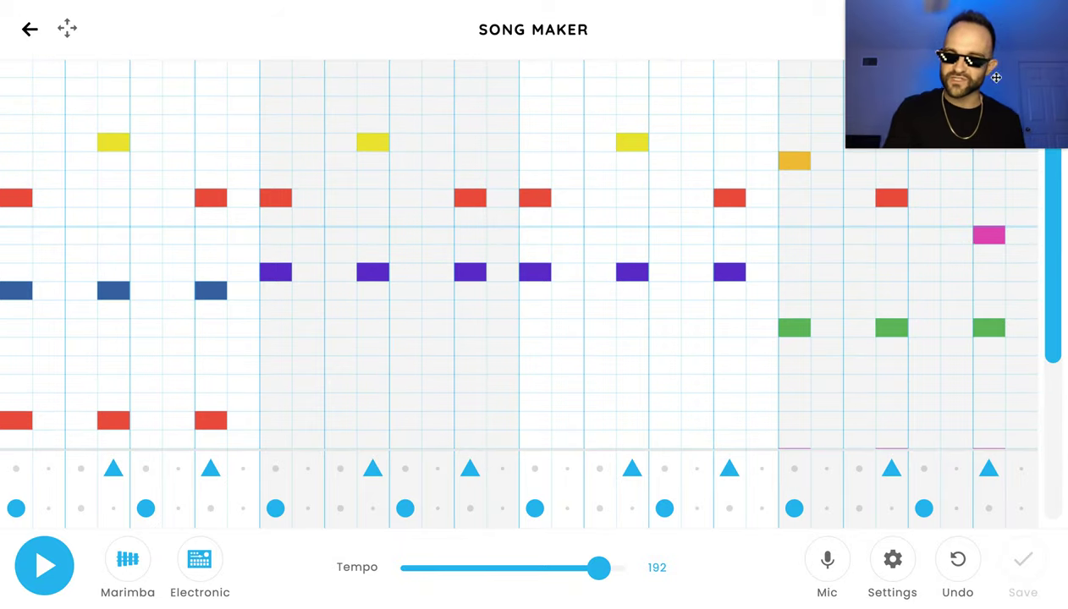
pyautogui.click(920, 36)
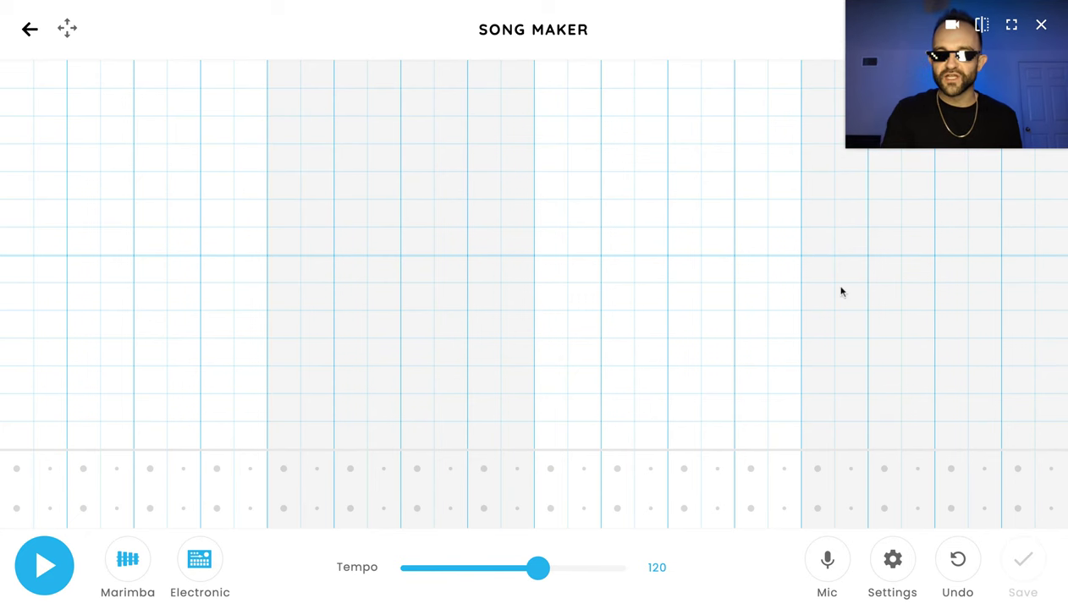
# Set the song's scale to Chromatic with a 3-octave range.
pyautogui.click(909, 565)
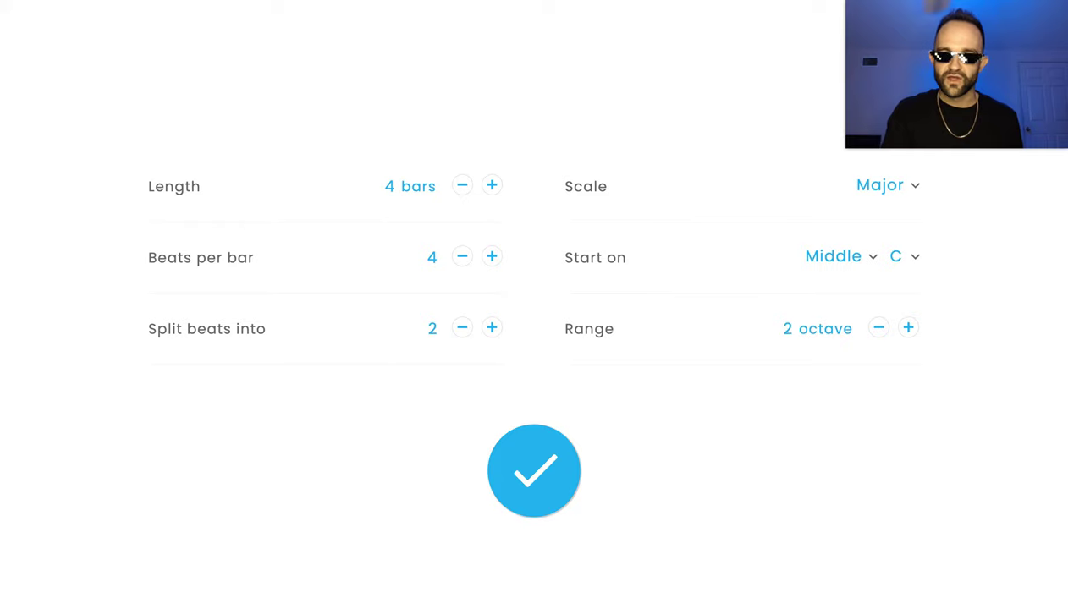
pyautogui.click(864, 194)
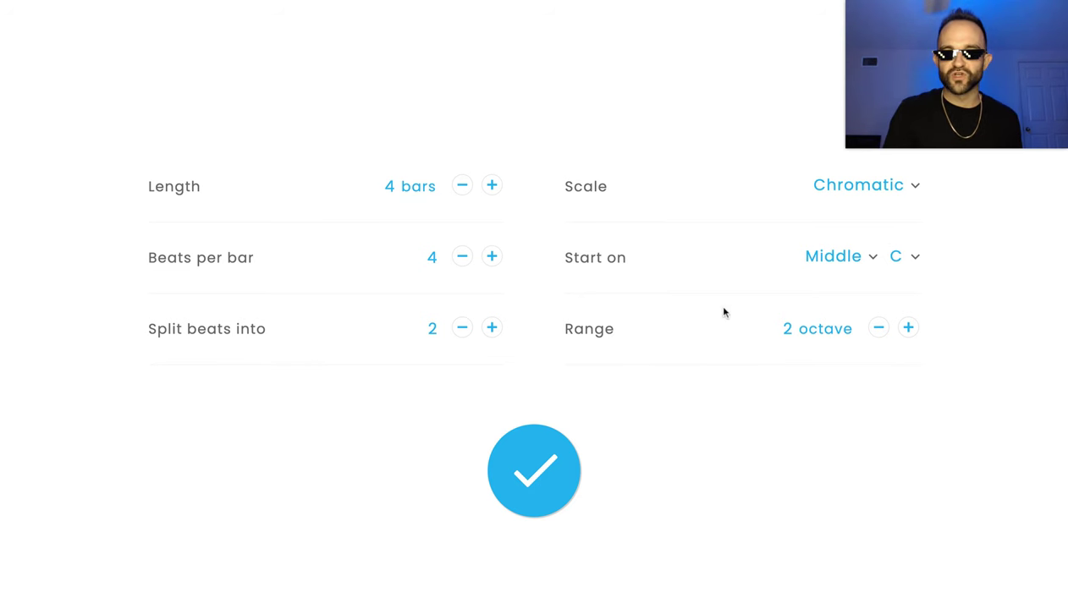
pyautogui.click(907, 328)
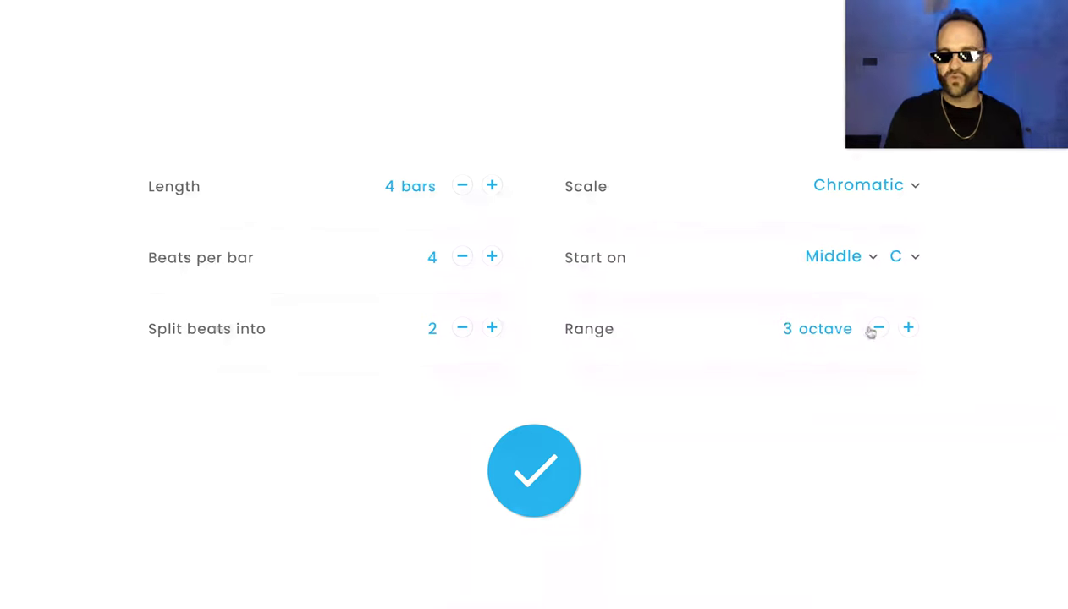
pyautogui.click(531, 486)
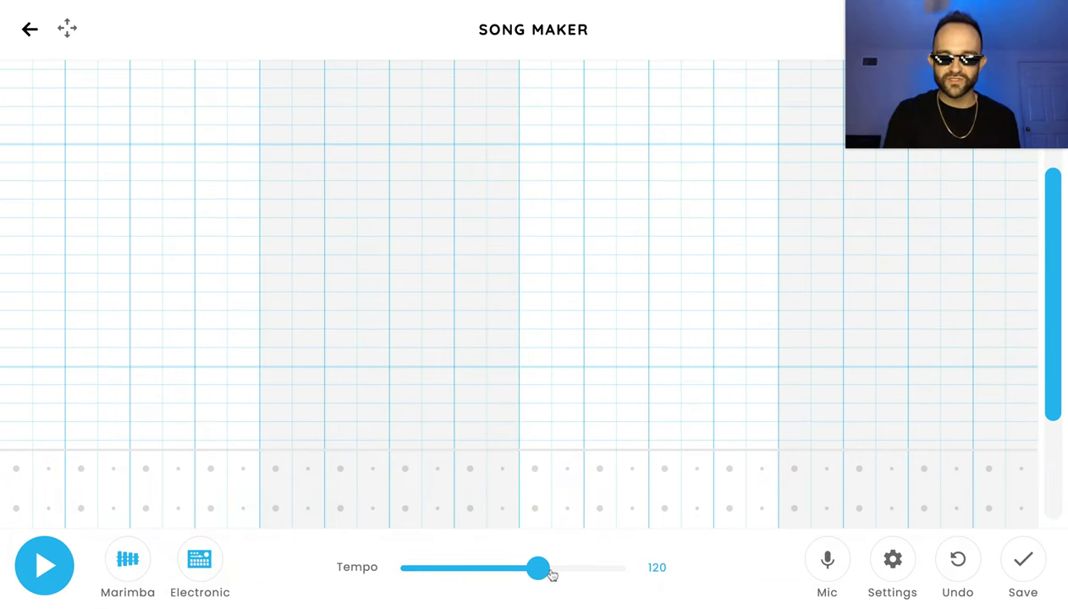
# Change the tempo from 120 to 192.
pyautogui.doubleClick(656, 568)
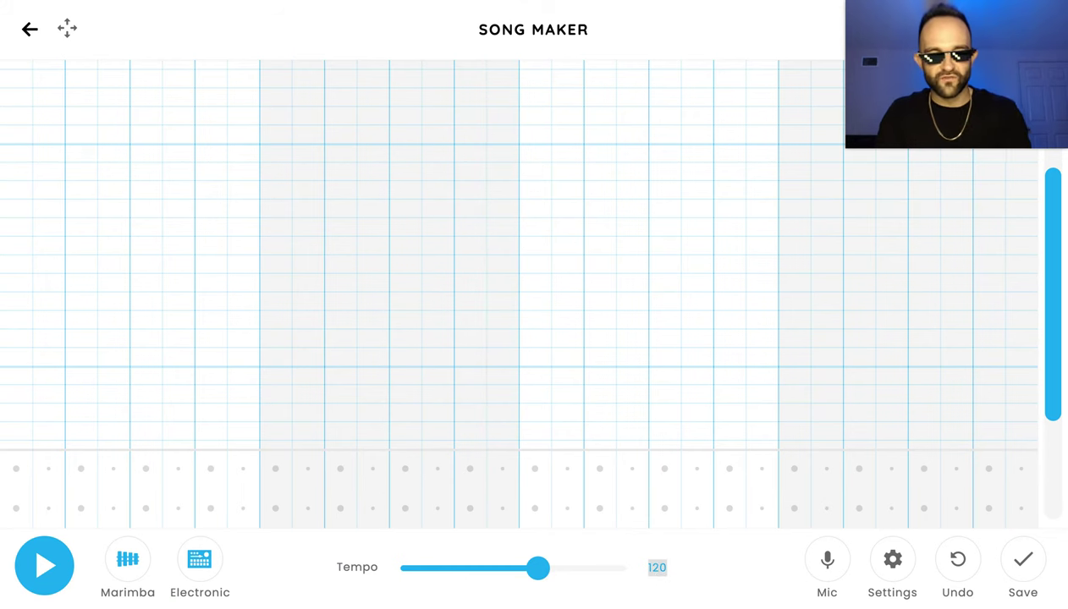
pyautogui.write('19')
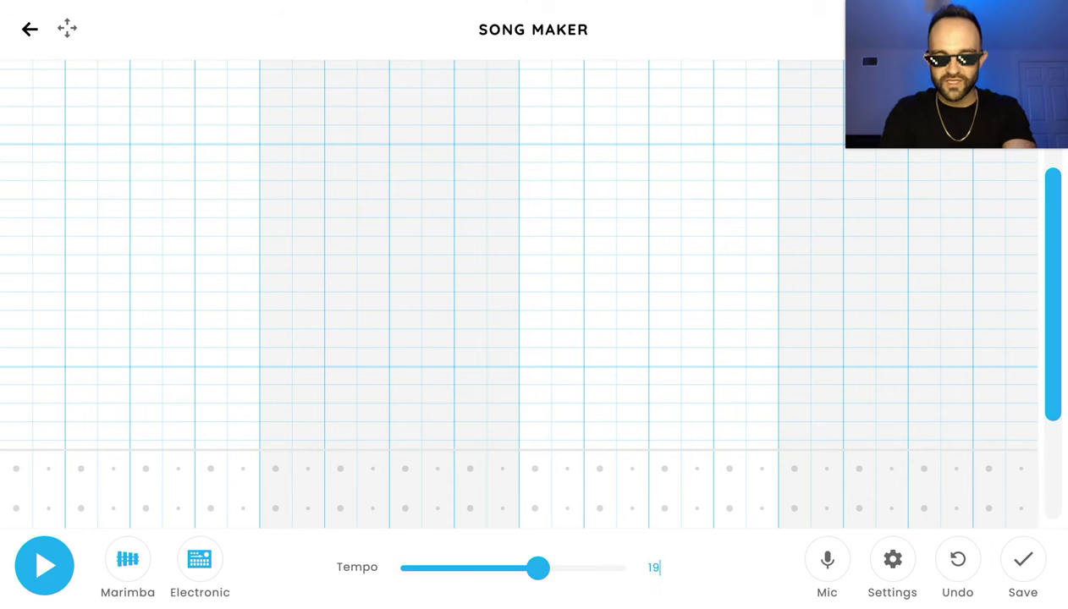
pyautogui.write('2')
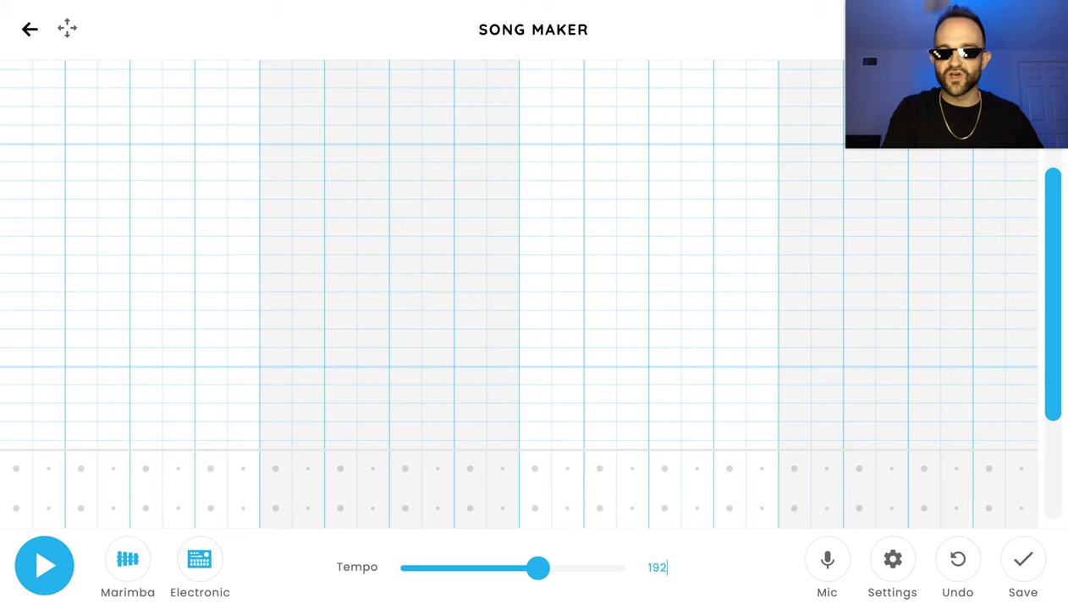
pyautogui.click(714, 573)
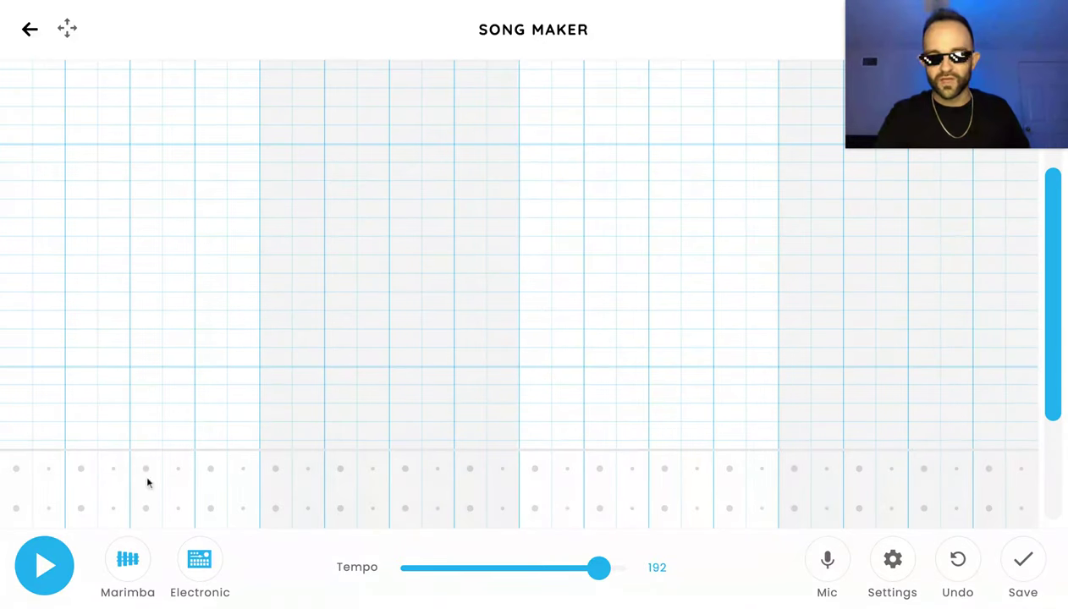
# Place two low and two high drum hits in each of bars 1 and 2.
pyautogui.click(15, 510)
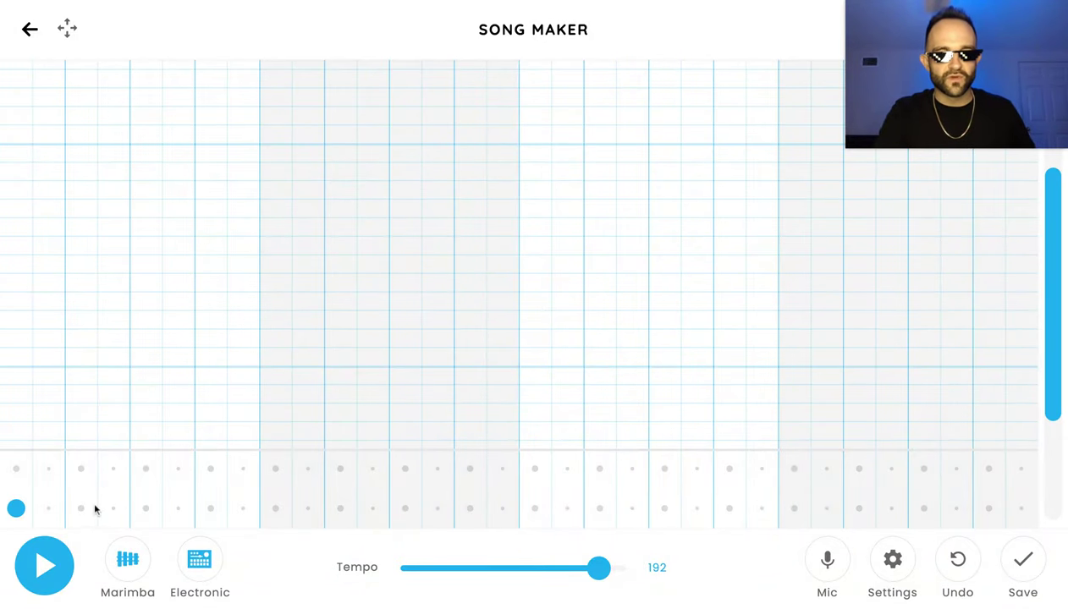
pyautogui.click(116, 473)
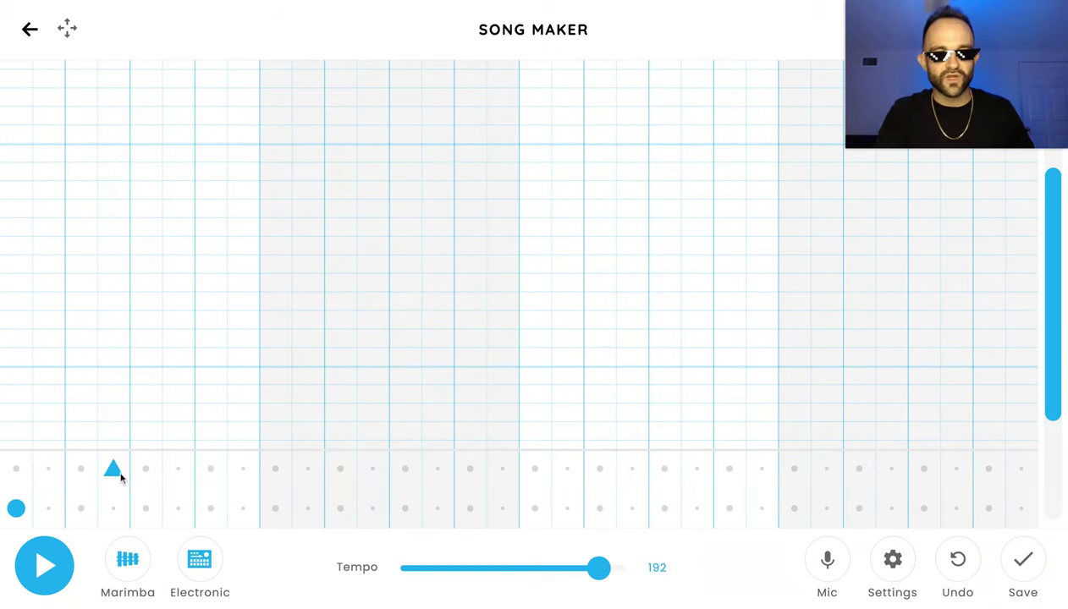
pyautogui.click(146, 508)
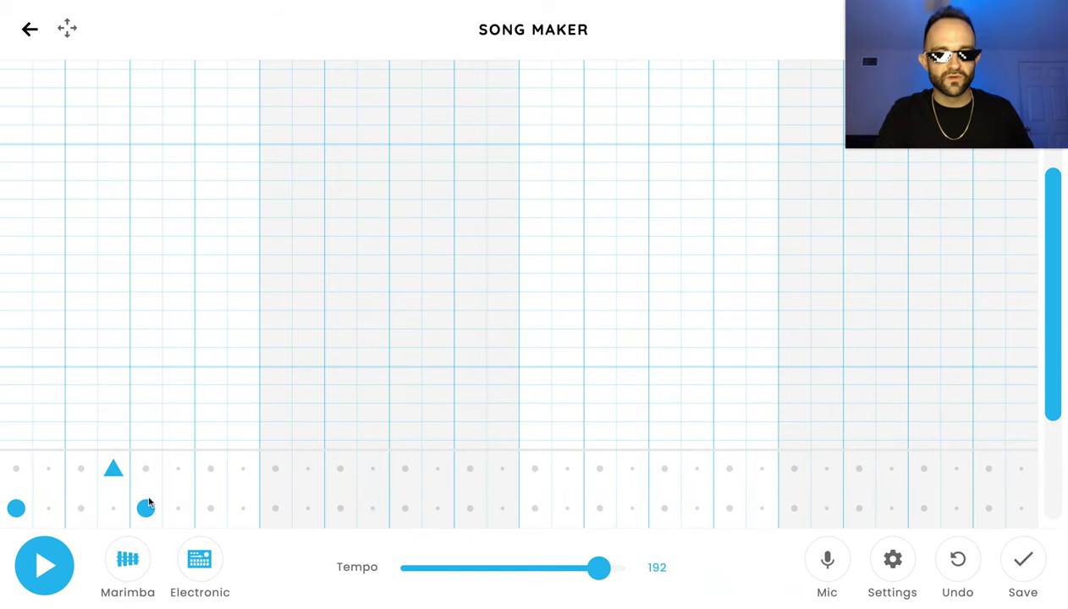
pyautogui.click(210, 468)
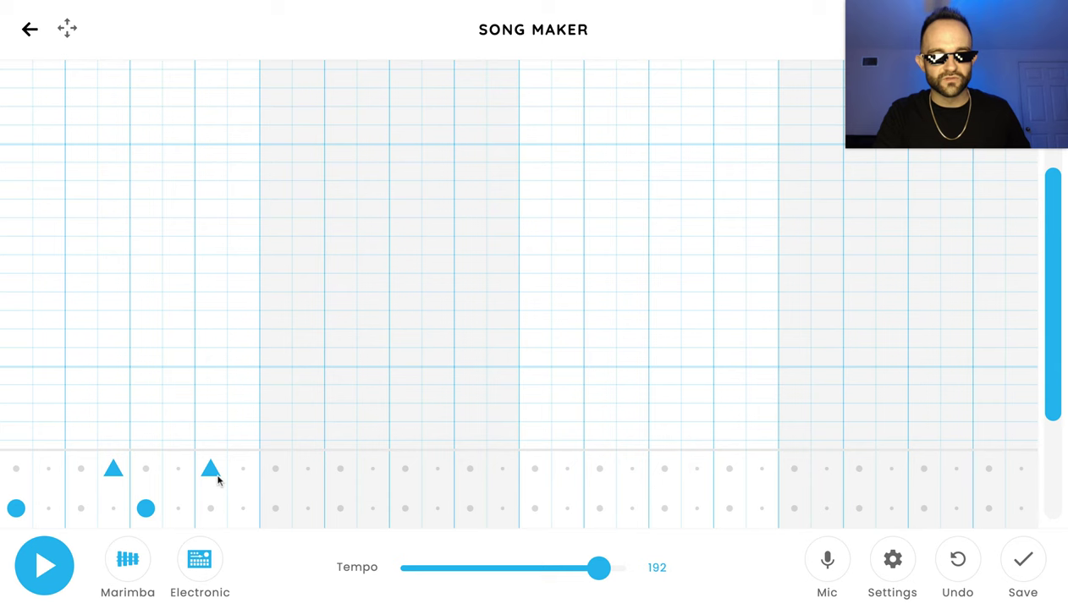
pyautogui.click(276, 508)
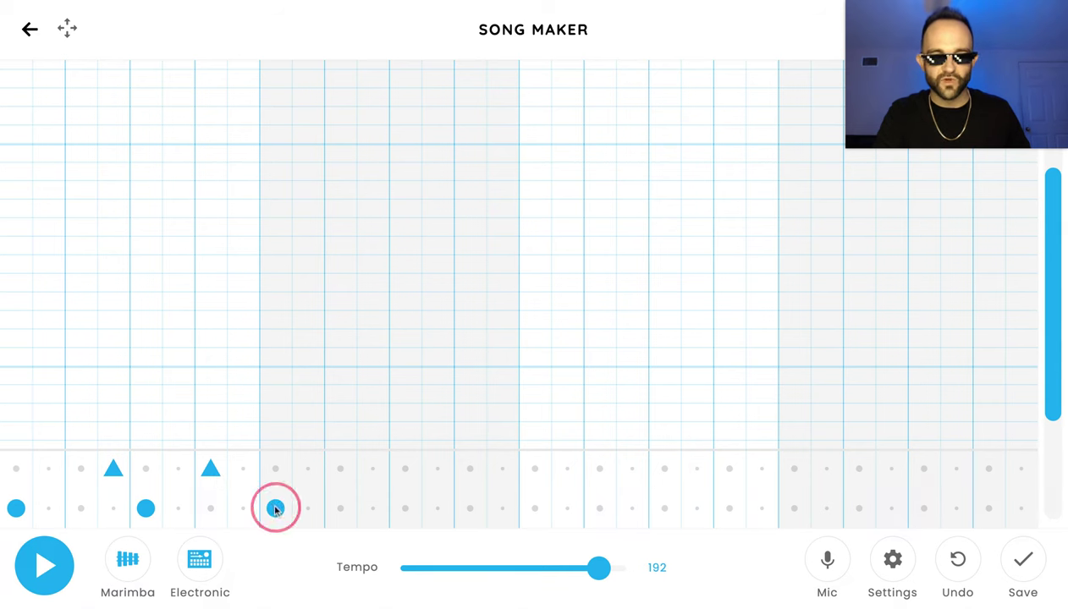
pyautogui.click(373, 468)
pyautogui.click(405, 508)
pyautogui.click(469, 469)
# Repeat the same drum pattern in bars 3 and 4, then start playback.
pyautogui.click(534, 508)
pyautogui.click(632, 469)
pyautogui.click(665, 509)
pyautogui.click(729, 468)
pyautogui.click(794, 508)
pyautogui.click(891, 468)
pyautogui.click(923, 508)
pyautogui.click(989, 469)
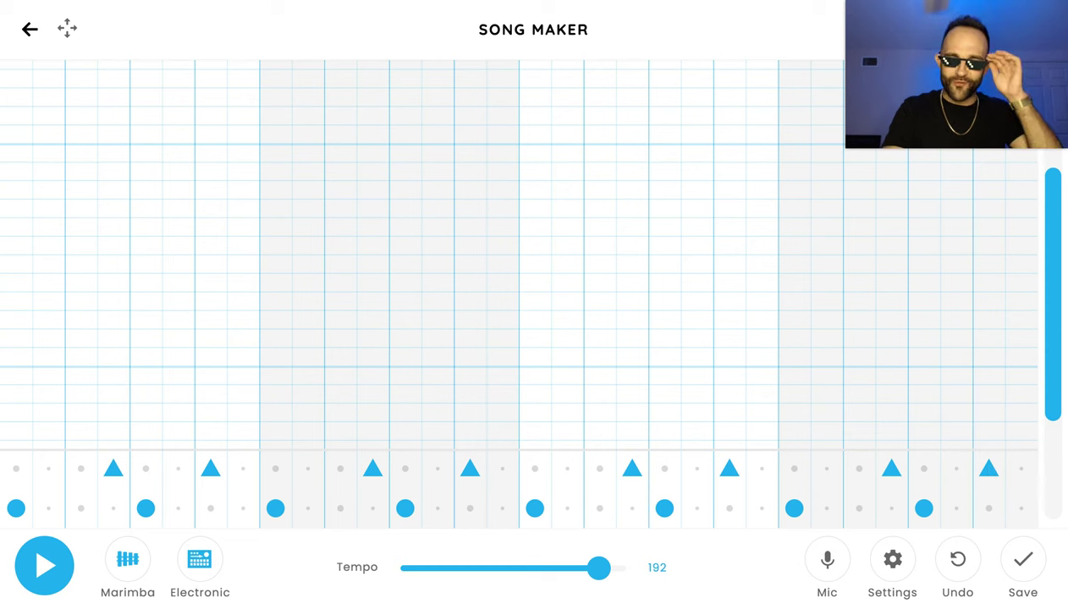
pyautogui.click(36, 568)
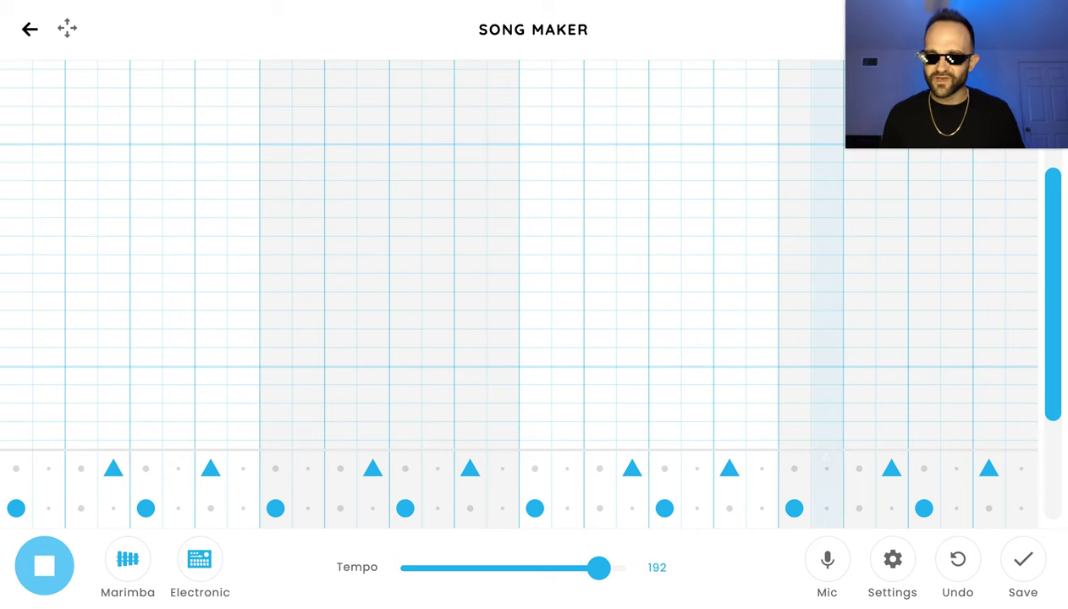
# Stop playback and place a red note on the loop's first beat.
pyautogui.click(891, 467)
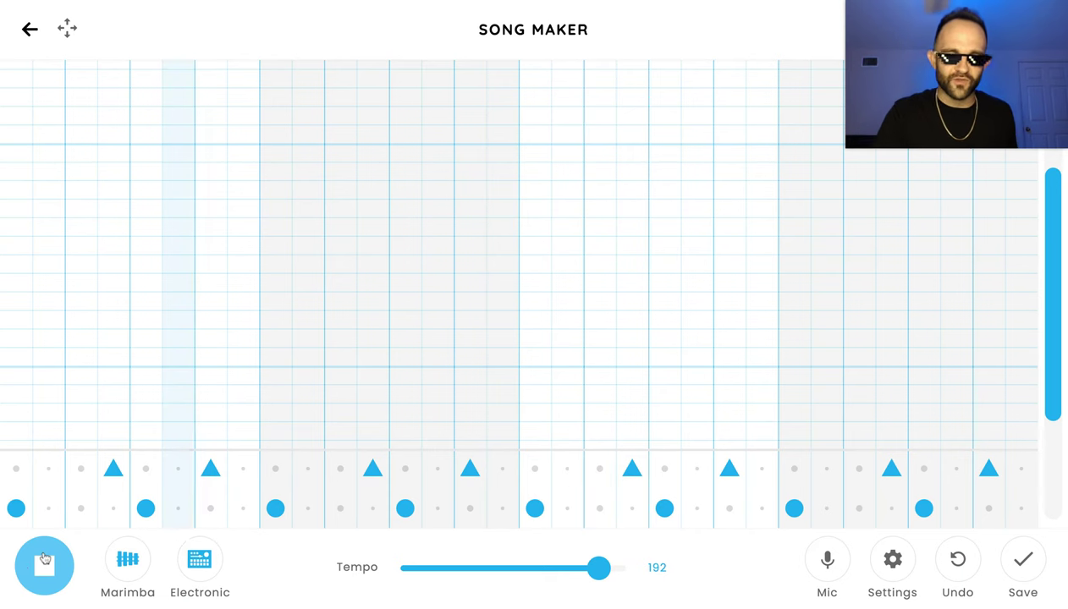
pyautogui.press('space')
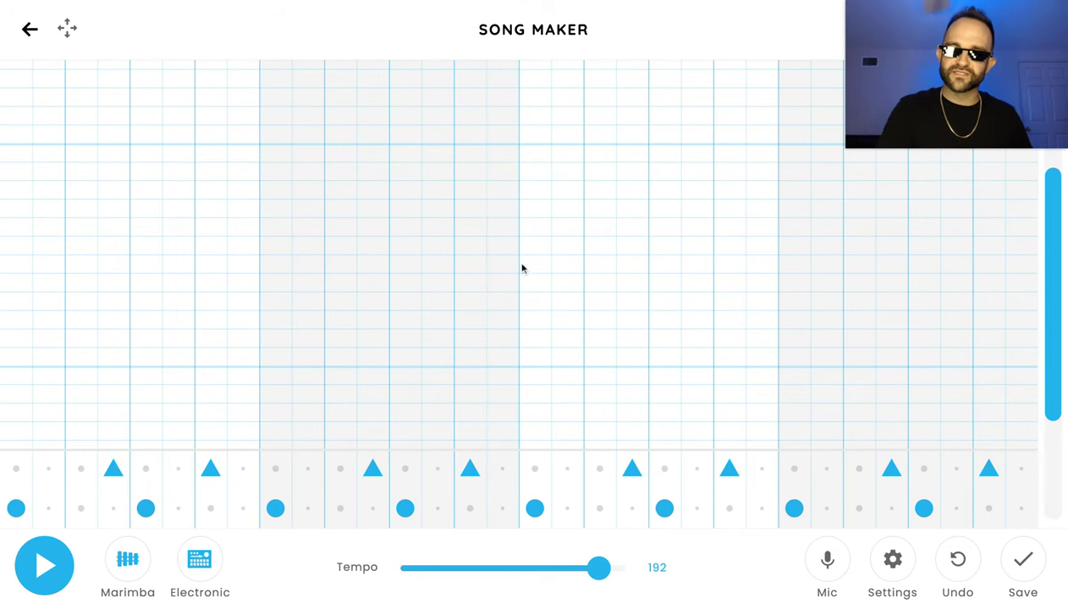
pyautogui.moveTo(917, 74)
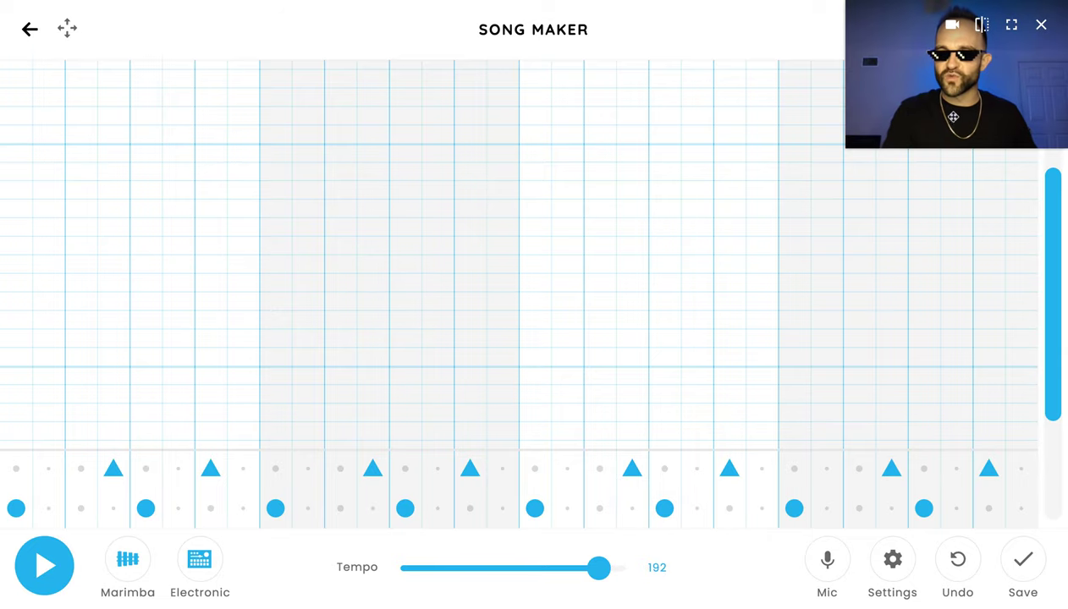
pyautogui.scroll(3, 1054, 262)
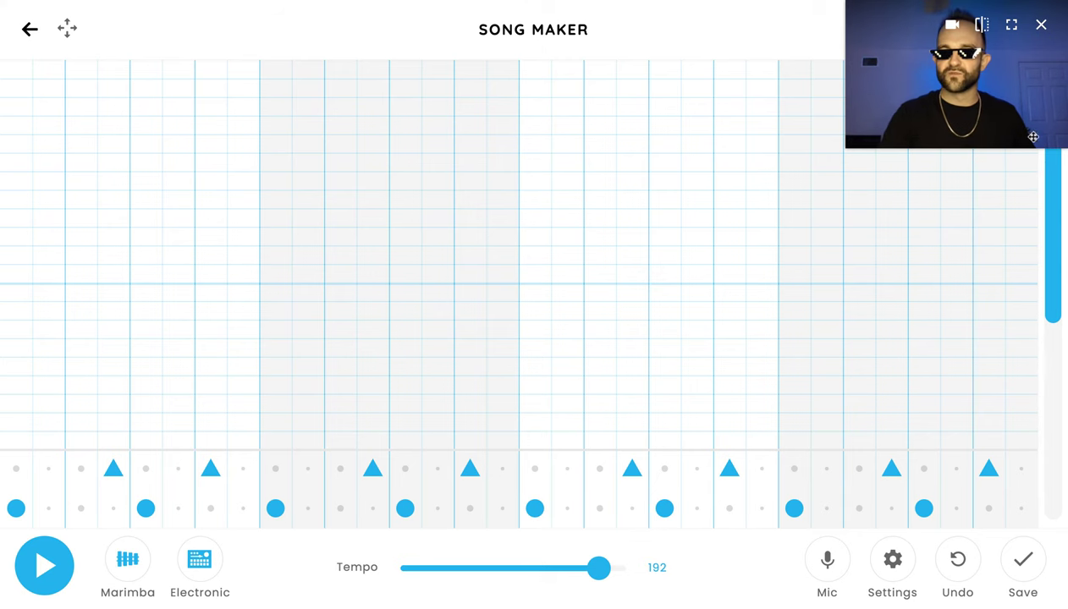
pyautogui.click(1051, 202)
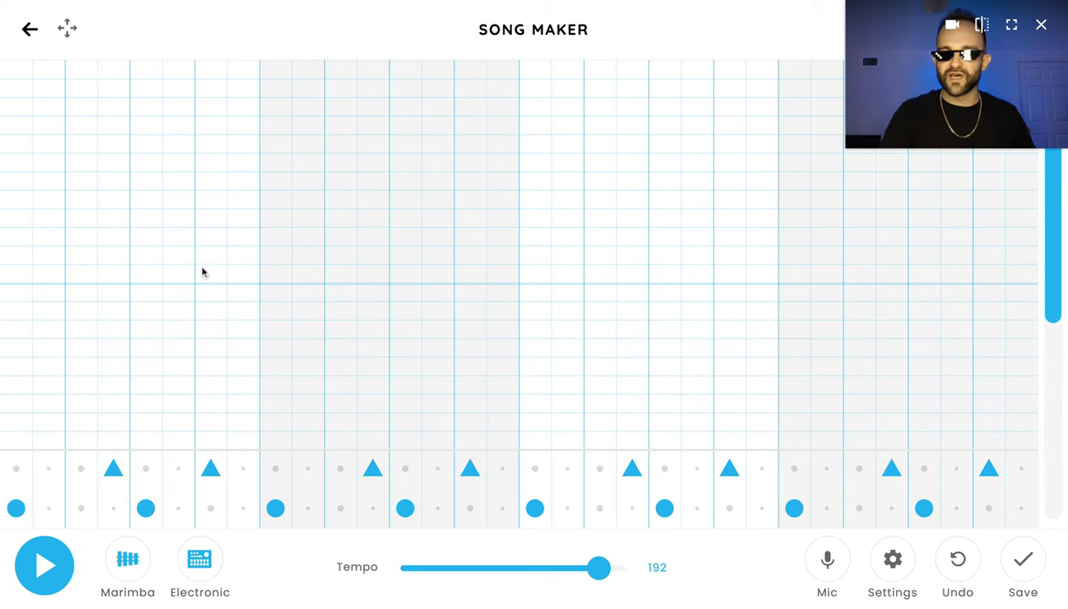
pyautogui.moveTo(1057, 252); pyautogui.dragTo(1051, 345)
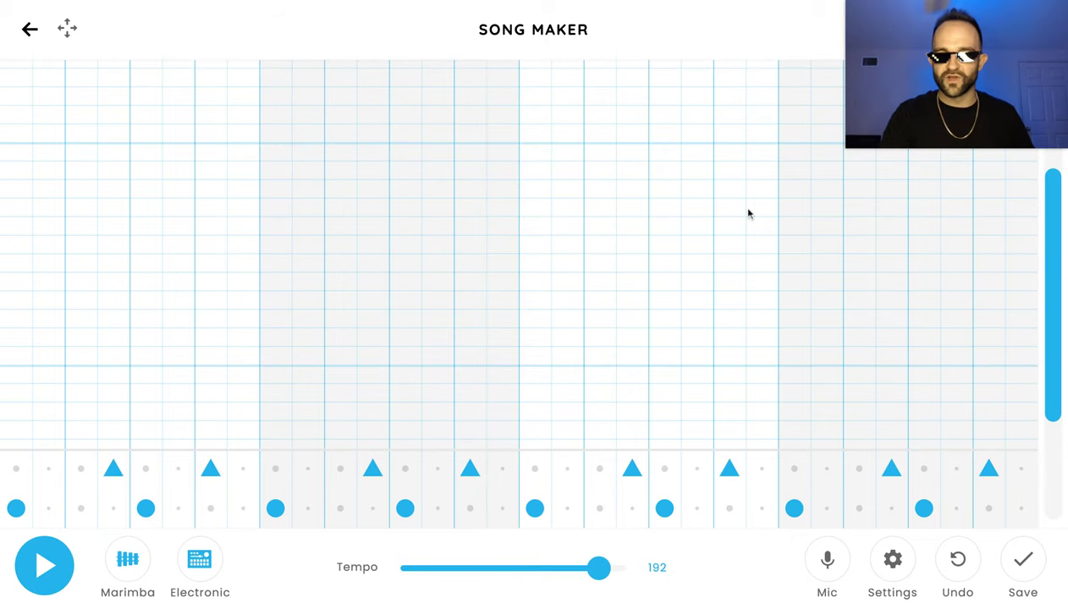
pyautogui.moveTo(1051, 298); pyautogui.dragTo(1046, 200)
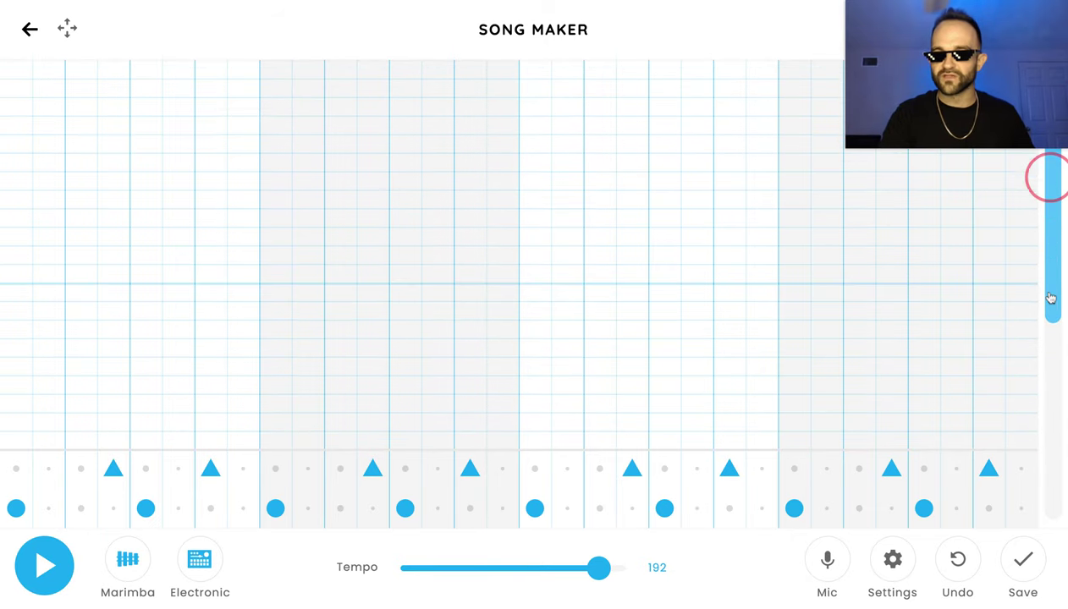
pyautogui.click(14, 256)
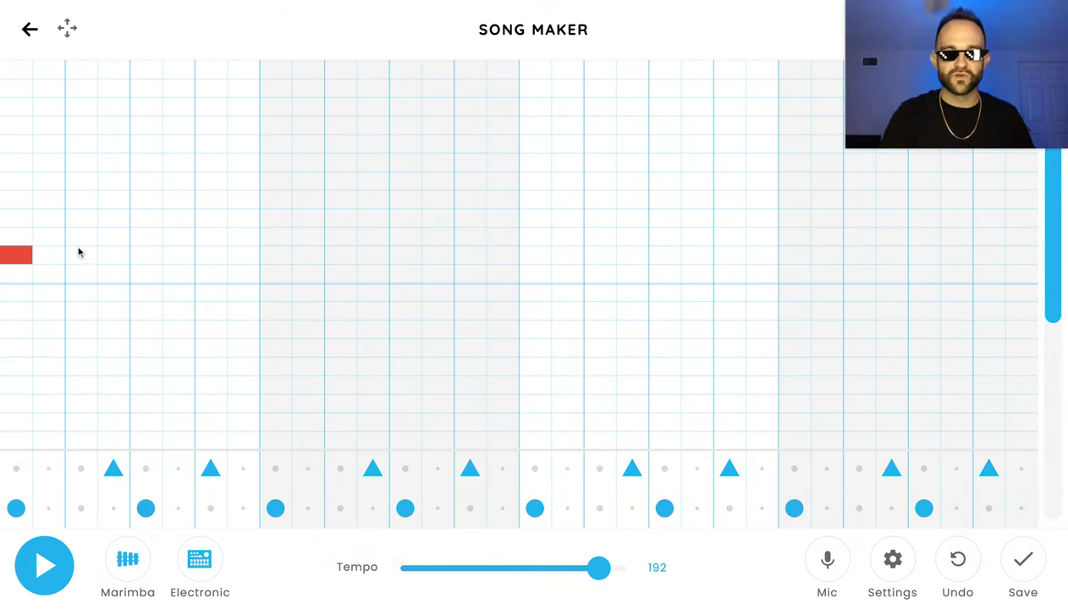
# Add yellow and red melody notes across bars 1 and 2, fixing one misplaced note.
pyautogui.click(117, 184)
pyautogui.click(117, 196)
pyautogui.click(119, 180)
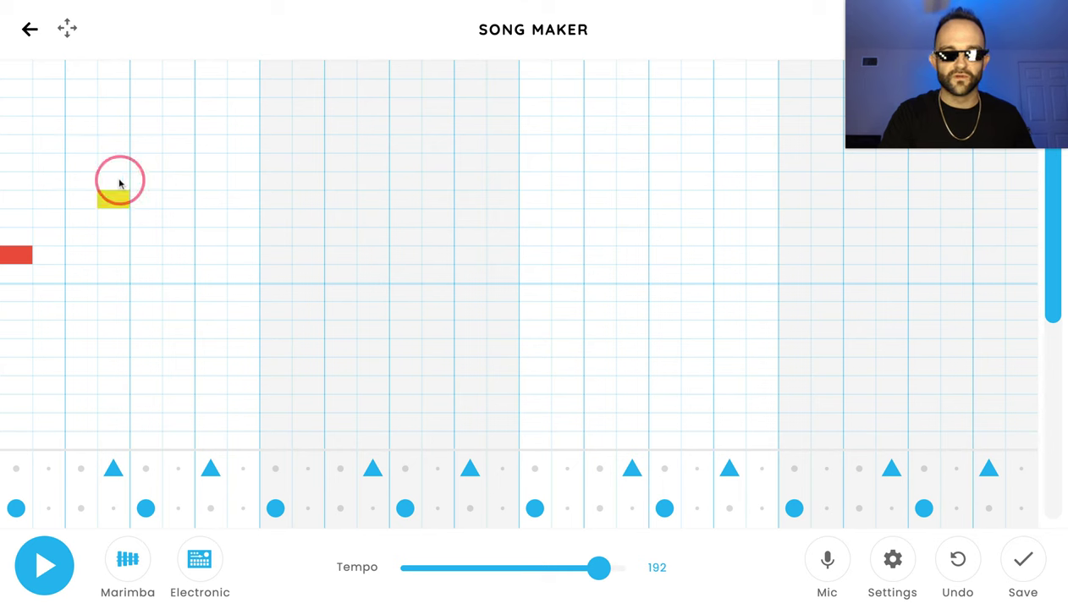
pyautogui.click(216, 263)
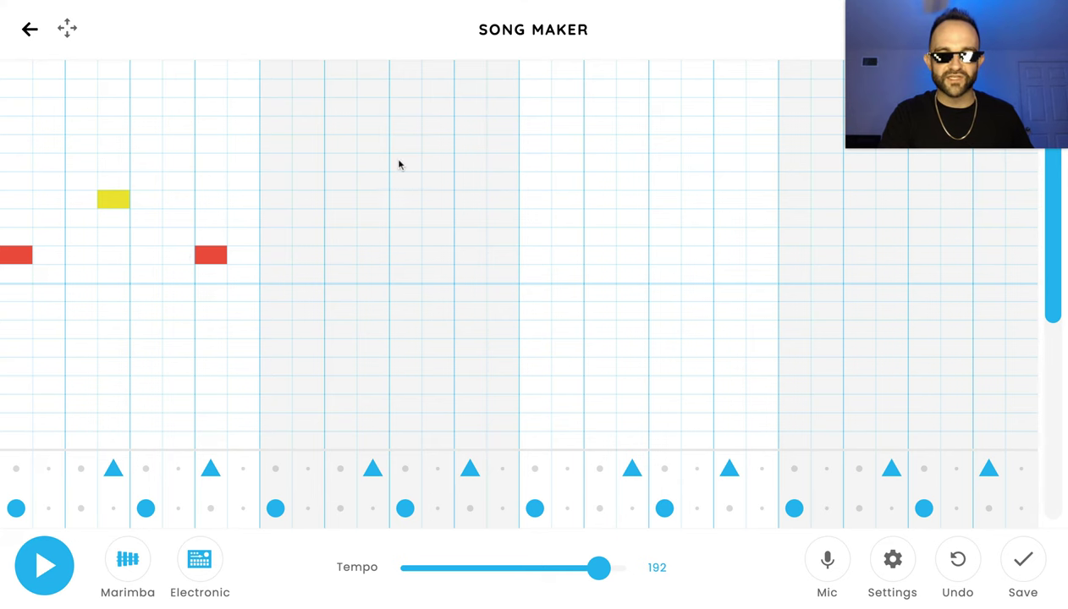
pyautogui.click(274, 255)
pyautogui.click(379, 198)
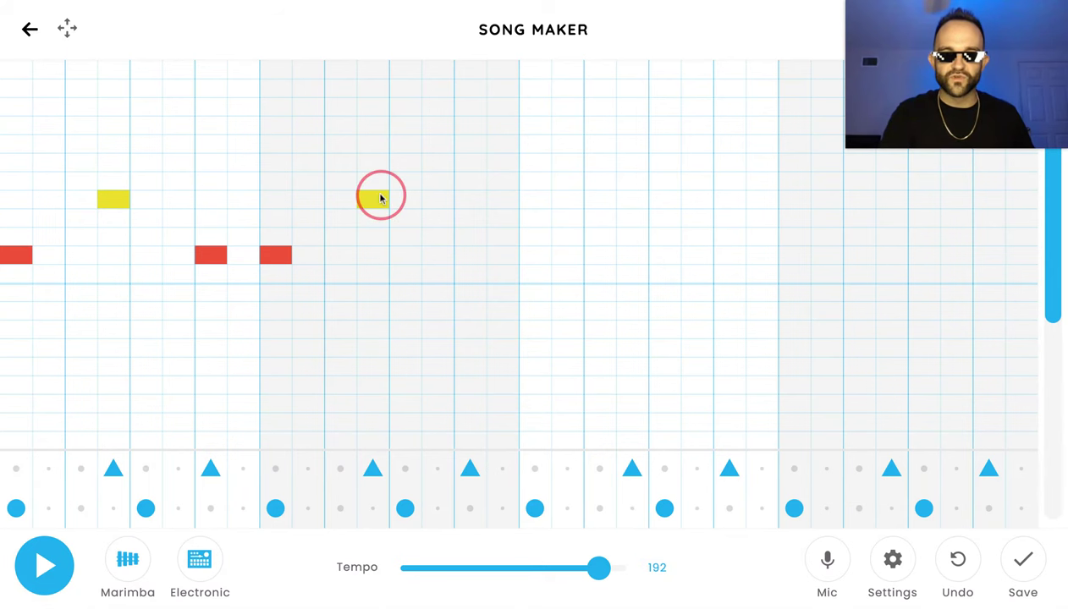
pyautogui.click(468, 262)
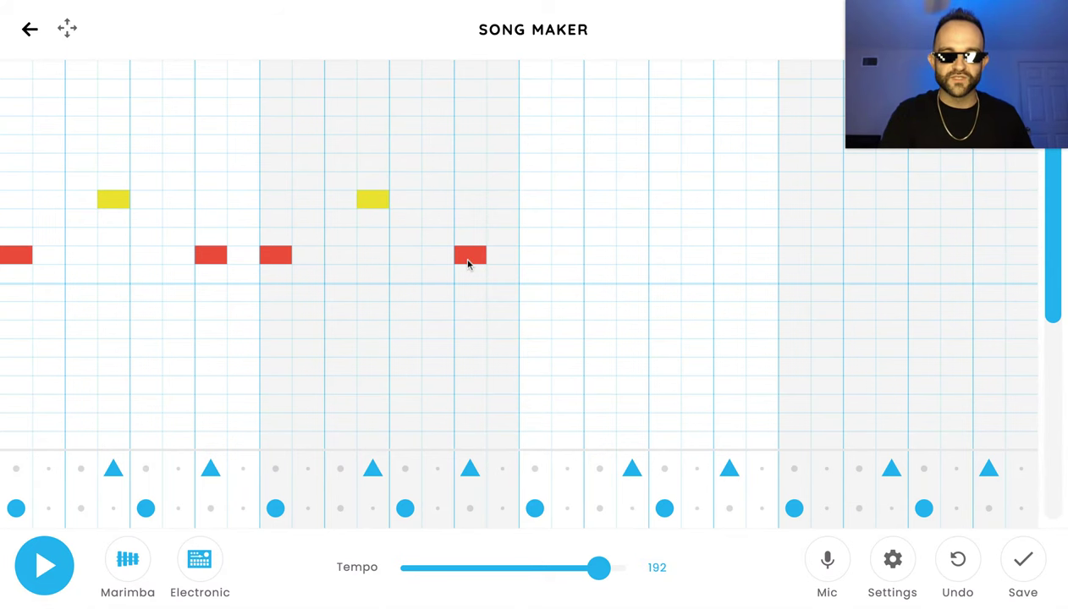
# Add red and yellow notes in bar 3, then orange and red in bar 4.
pyautogui.click(533, 254)
pyautogui.click(639, 200)
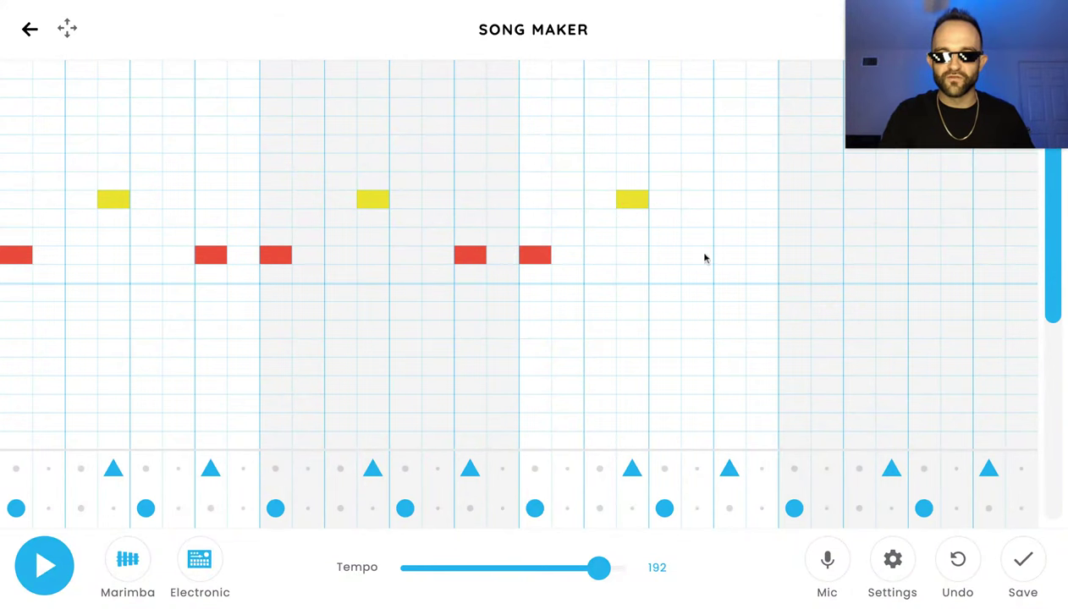
pyautogui.click(729, 257)
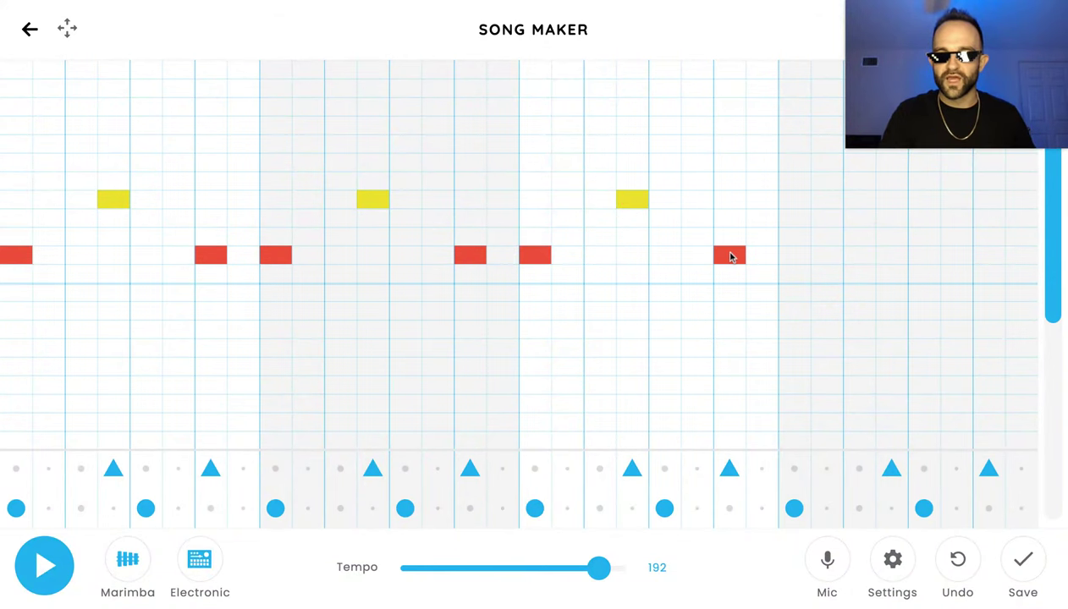
pyautogui.click(792, 216)
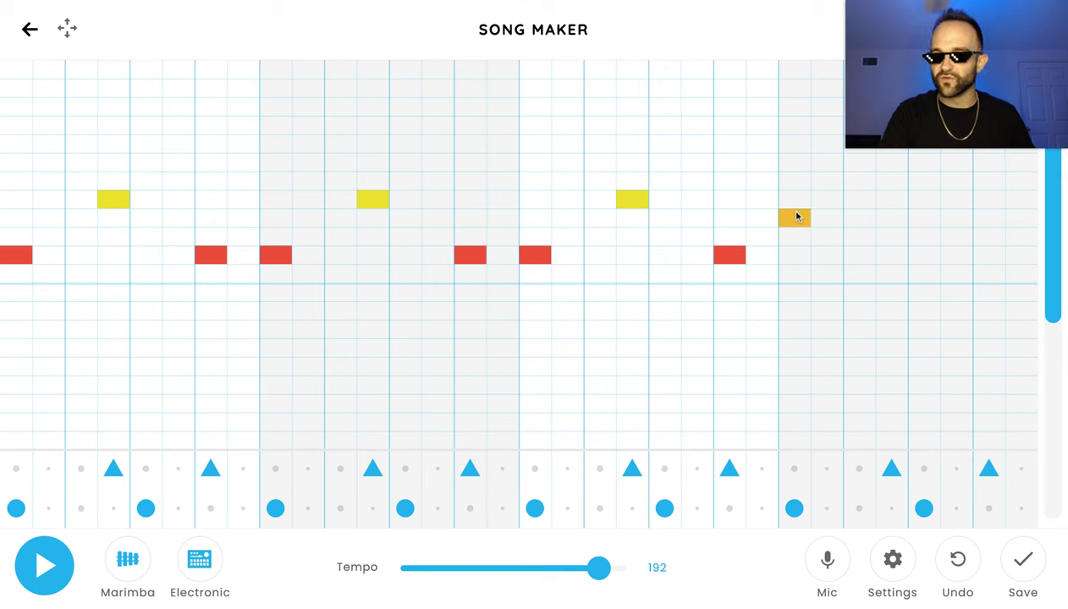
pyautogui.click(902, 259)
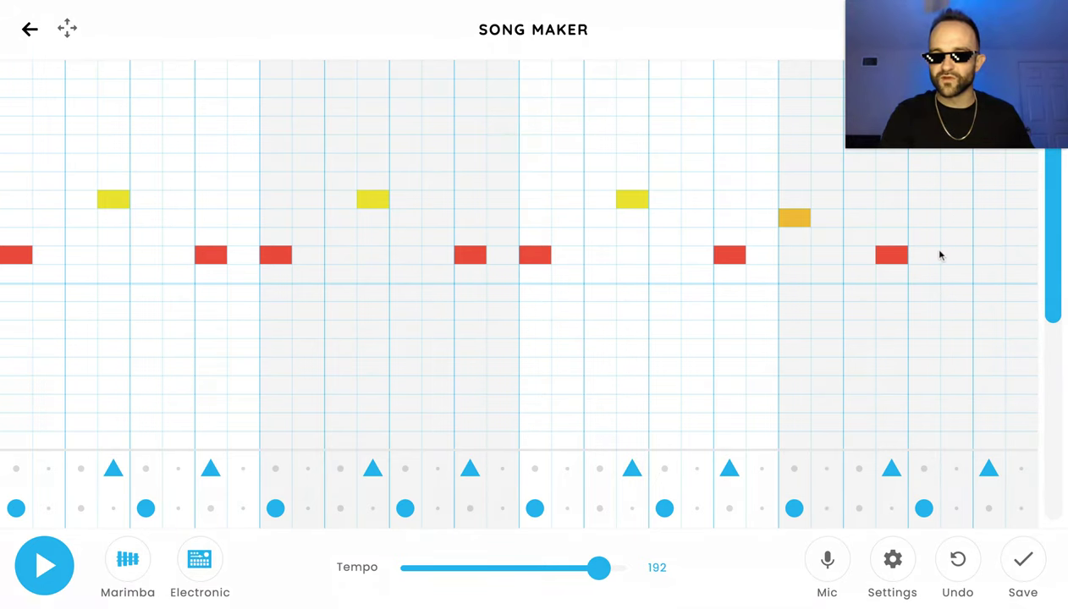
# Add a magenta note at the end of bar 4 and play the loop once.
pyautogui.click(996, 295)
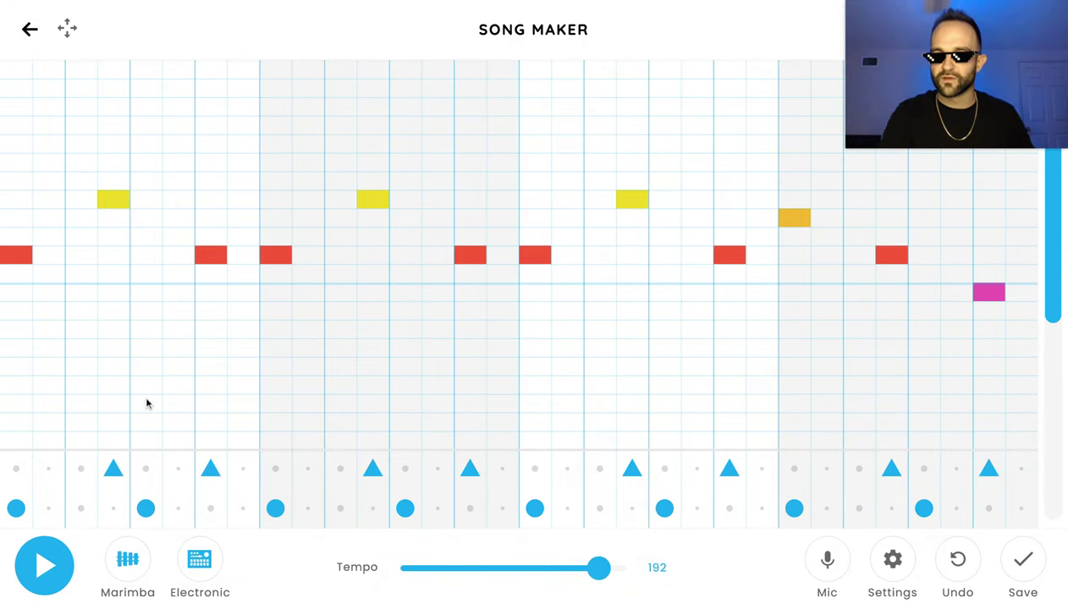
pyautogui.click(71, 565)
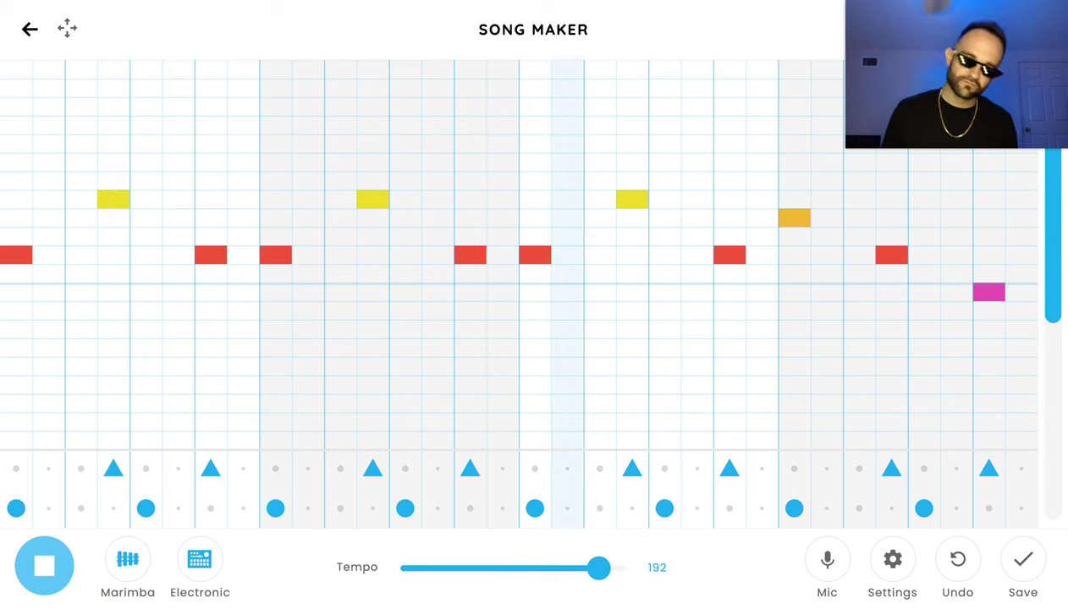
pyautogui.click(57, 573)
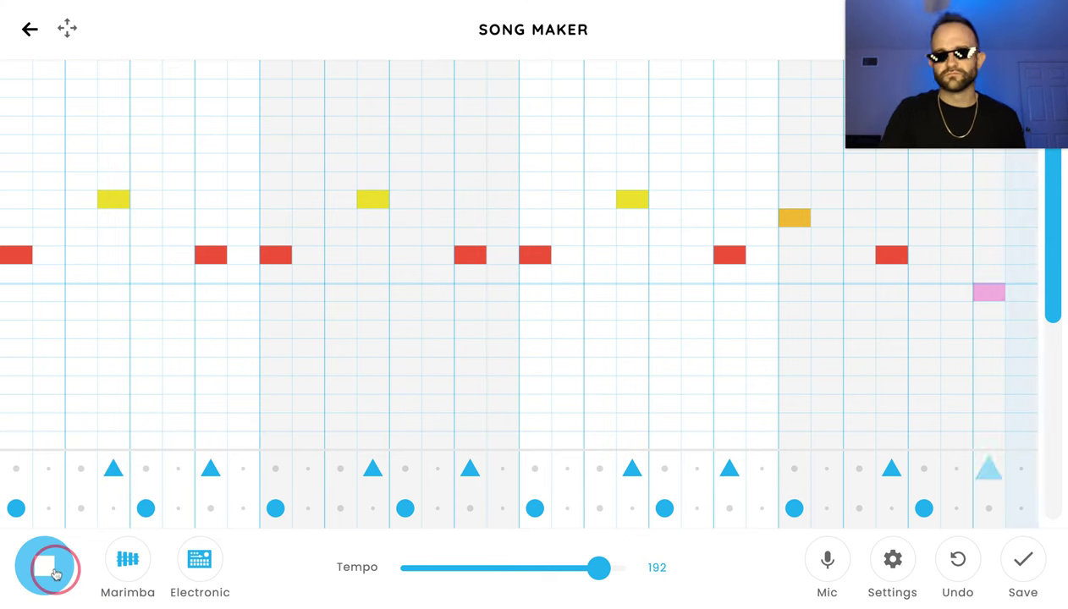
pyautogui.moveTo(1057, 212); pyautogui.dragTo(1049, 265)
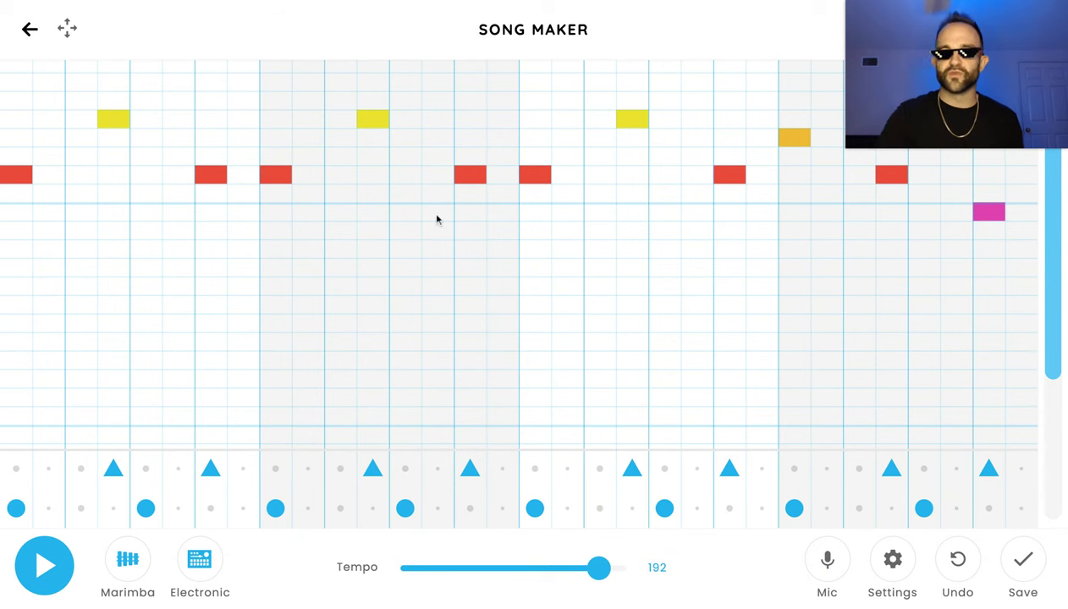
# Add three dark blue notes in bar 1 and three purple notes in bar 2.
pyautogui.click(25, 269)
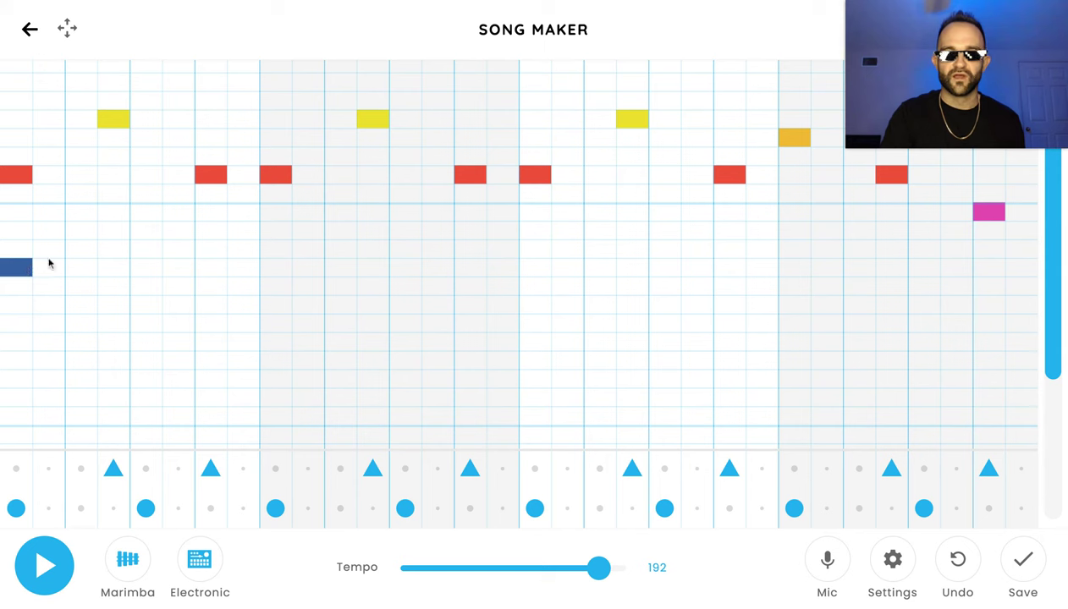
pyautogui.click(113, 268)
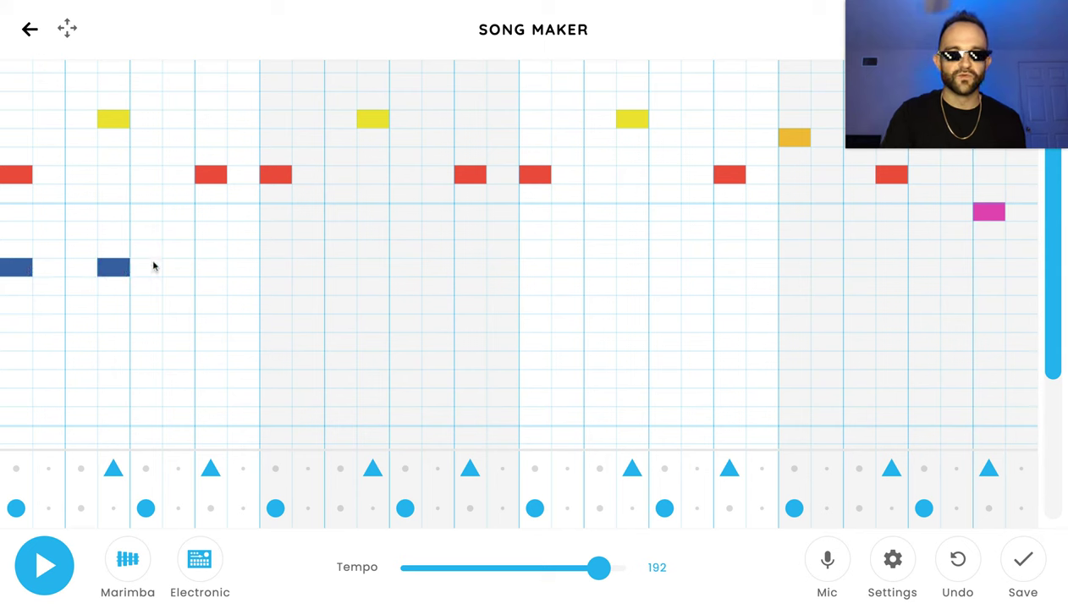
pyautogui.click(218, 269)
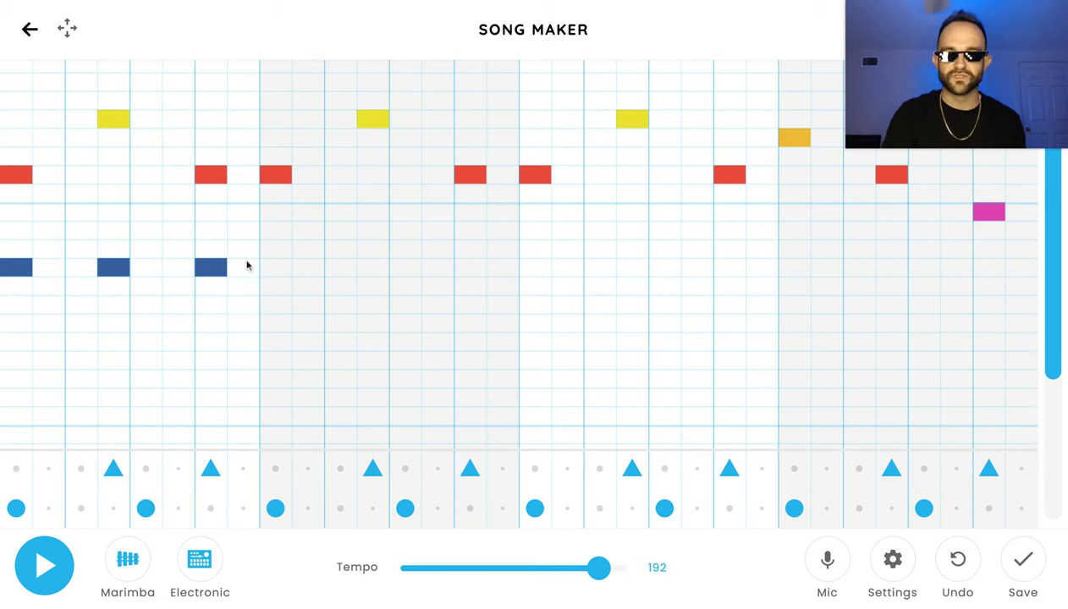
pyautogui.click(280, 250)
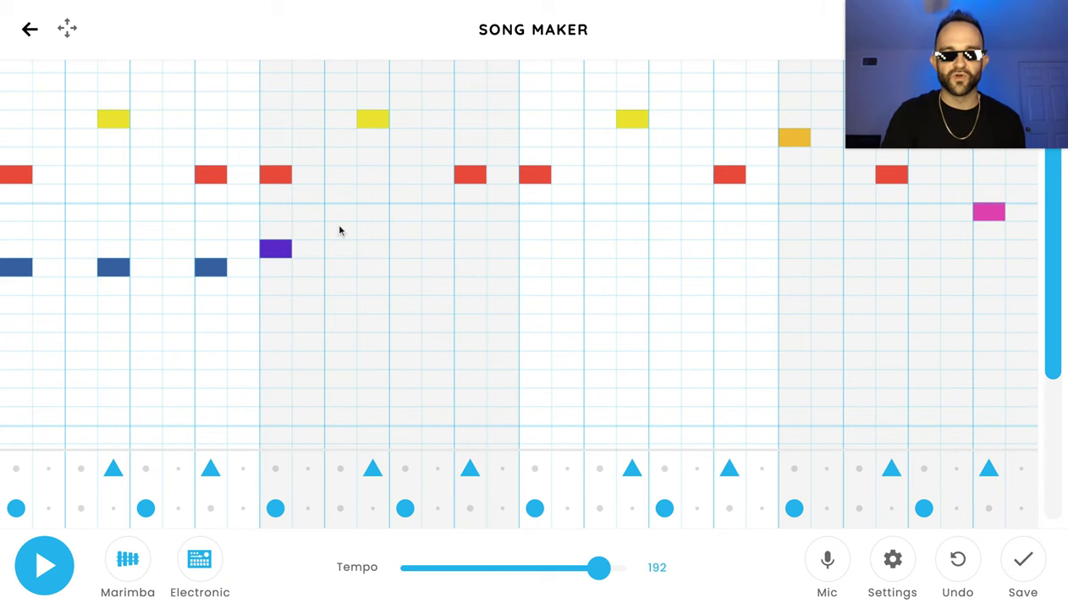
pyautogui.click(384, 252)
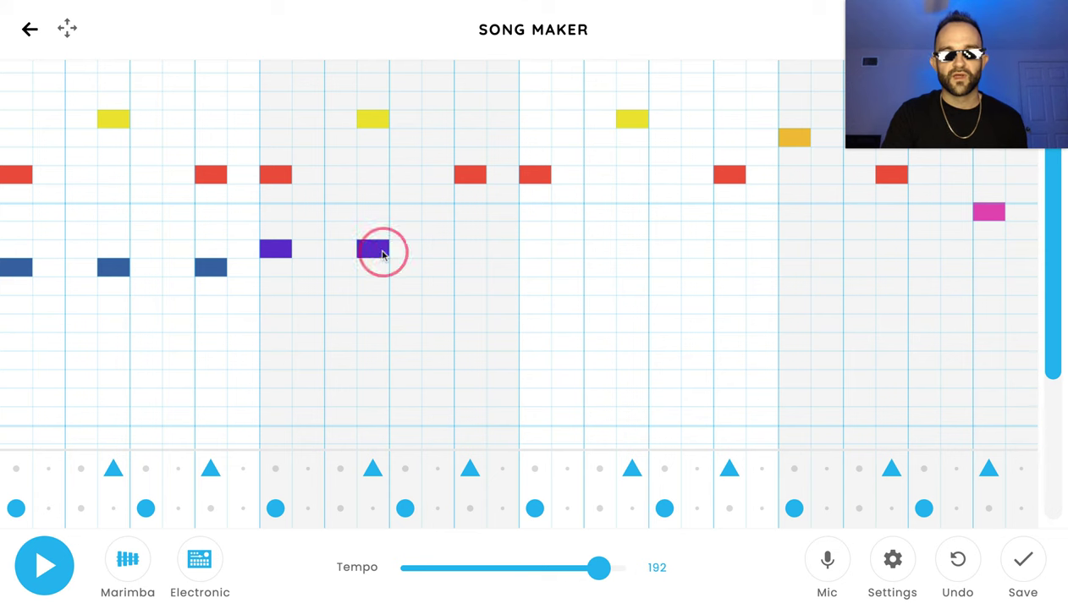
pyautogui.click(475, 253)
# Add three purple notes in bar 3 and three green notes in bar 4.
pyautogui.click(533, 246)
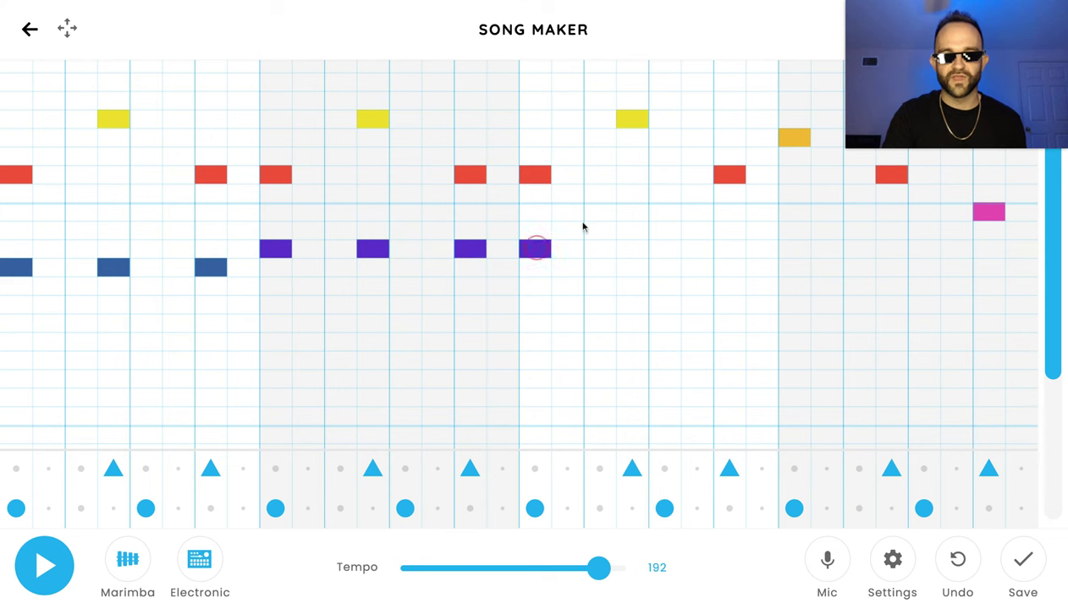
pyautogui.click(627, 243)
pyautogui.click(725, 255)
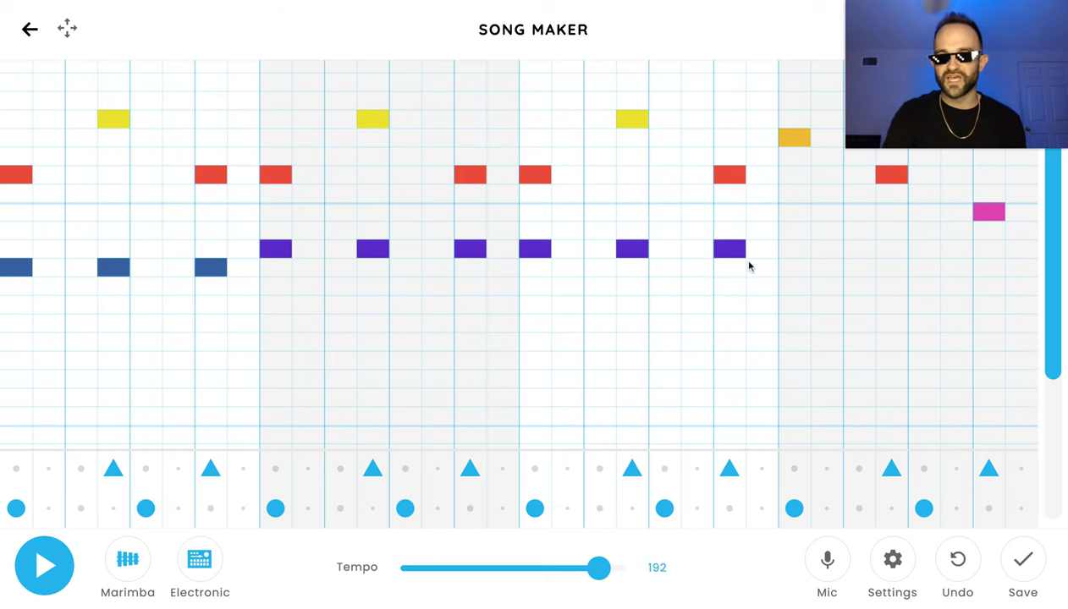
pyautogui.click(787, 306)
pyautogui.click(898, 307)
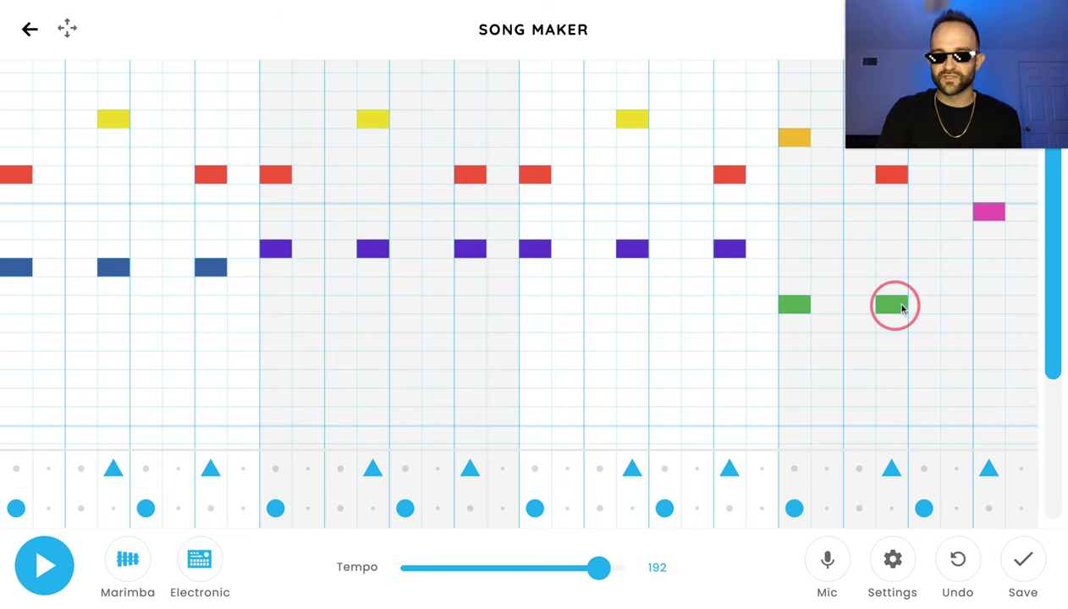
pyautogui.click(987, 306)
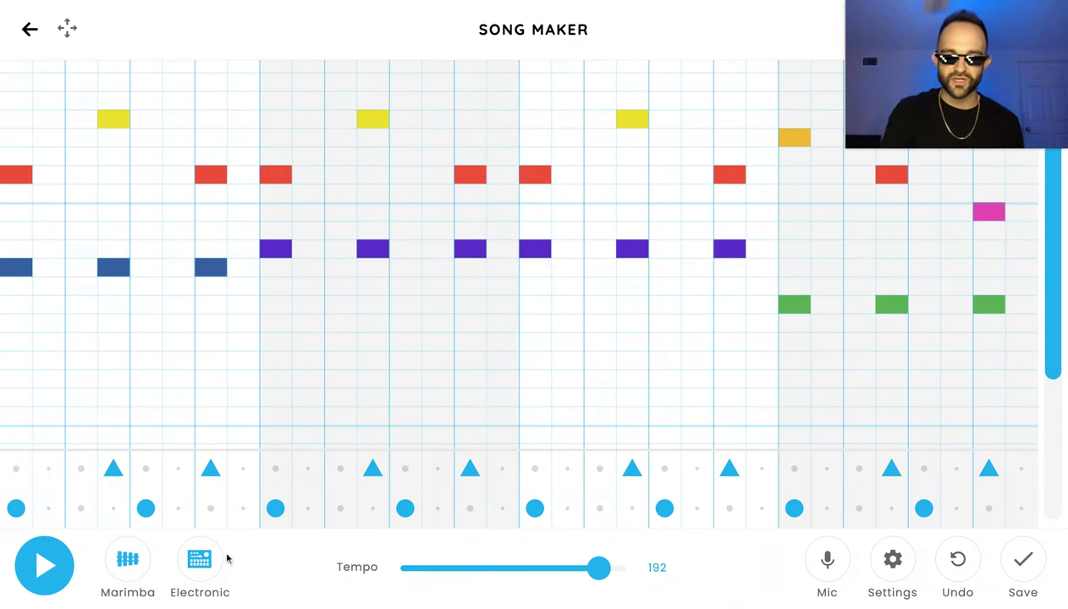
pyautogui.click(71, 577)
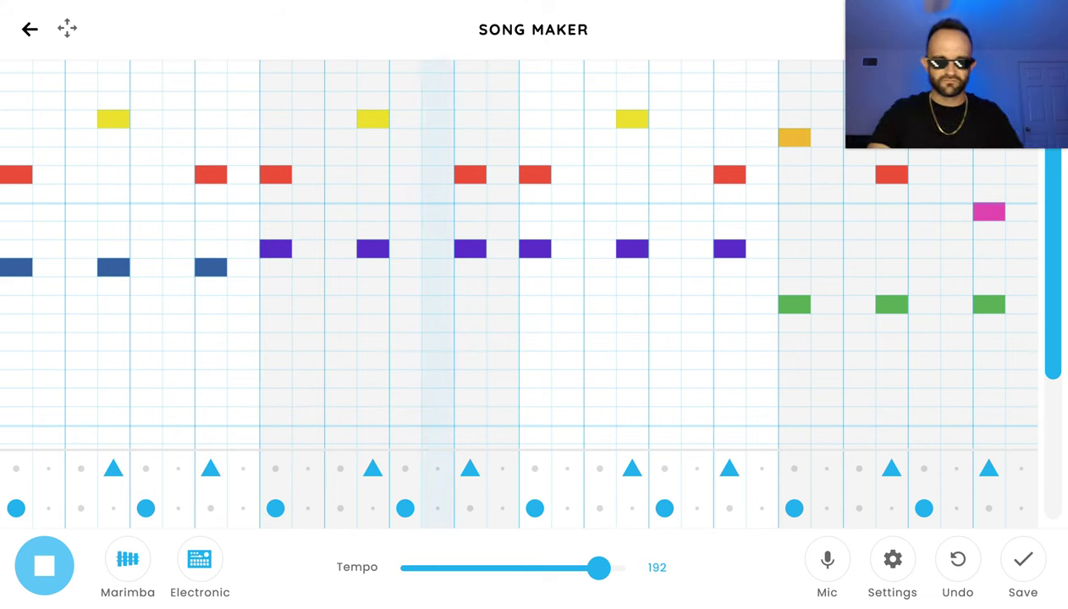
pyautogui.press('space')
pyautogui.moveTo(1051, 262); pyautogui.dragTo(1055, 303)
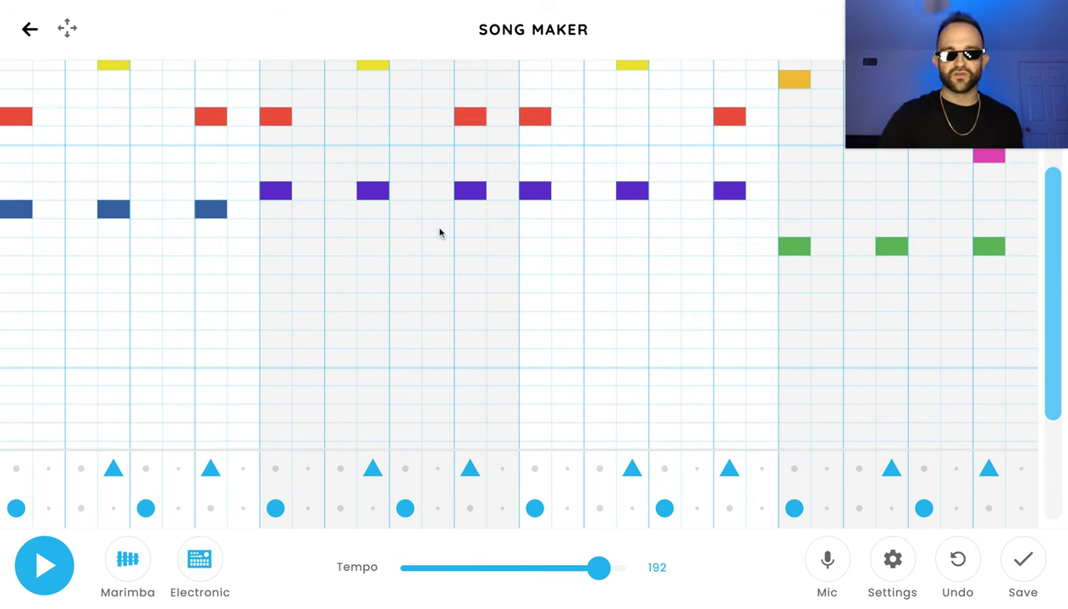
# Add three low red notes in bar 1 and three green in bar 2, correcting one green.
pyautogui.click(18, 339)
pyautogui.click(124, 340)
pyautogui.click(218, 342)
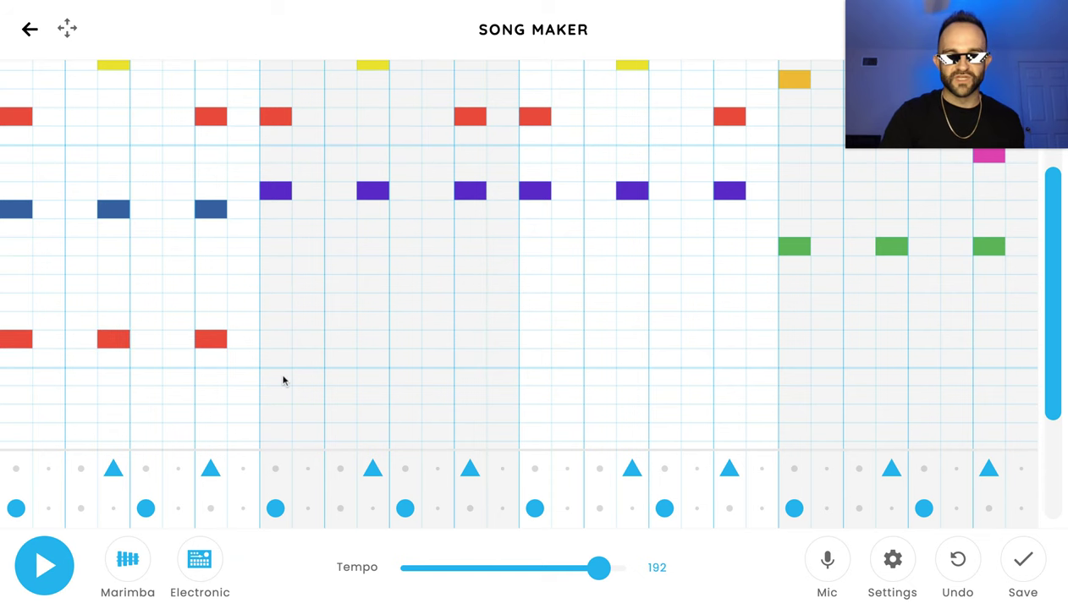
pyautogui.scroll(-5, 283, 380)
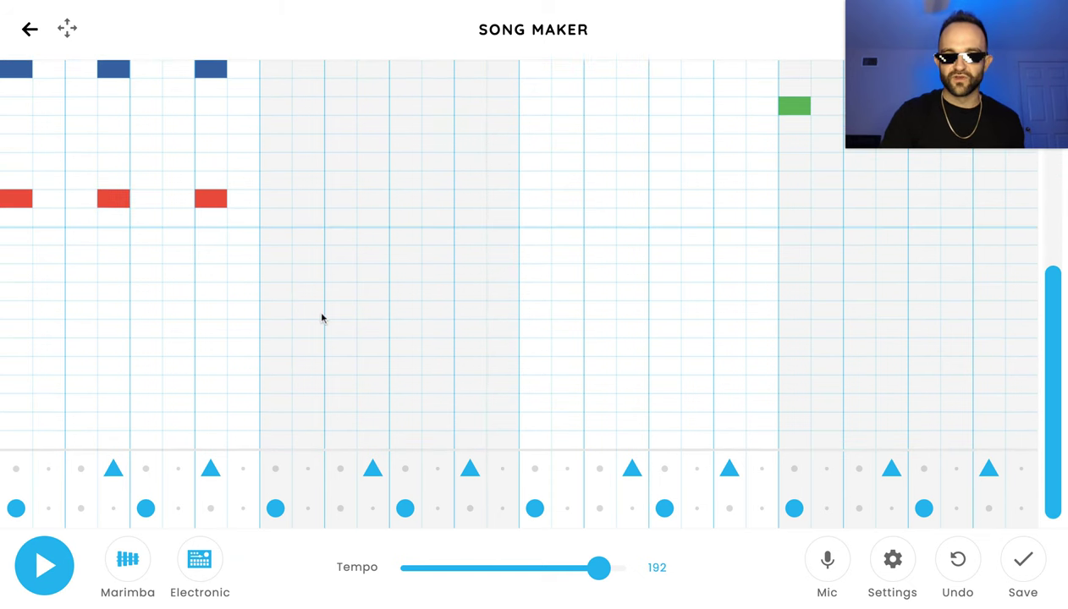
pyautogui.click(283, 354)
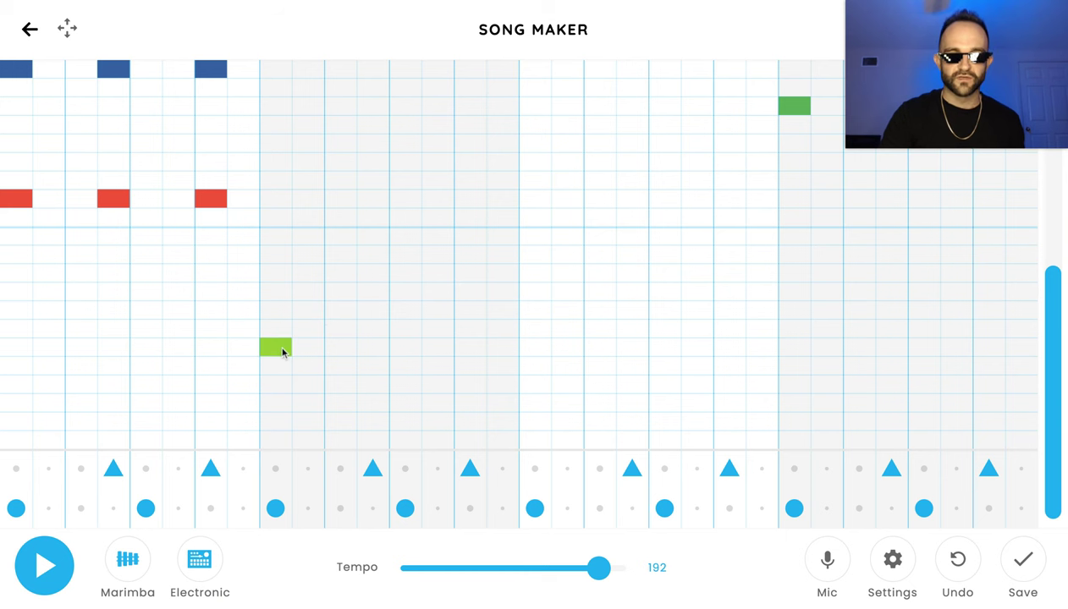
pyautogui.click(283, 352)
pyautogui.click(281, 326)
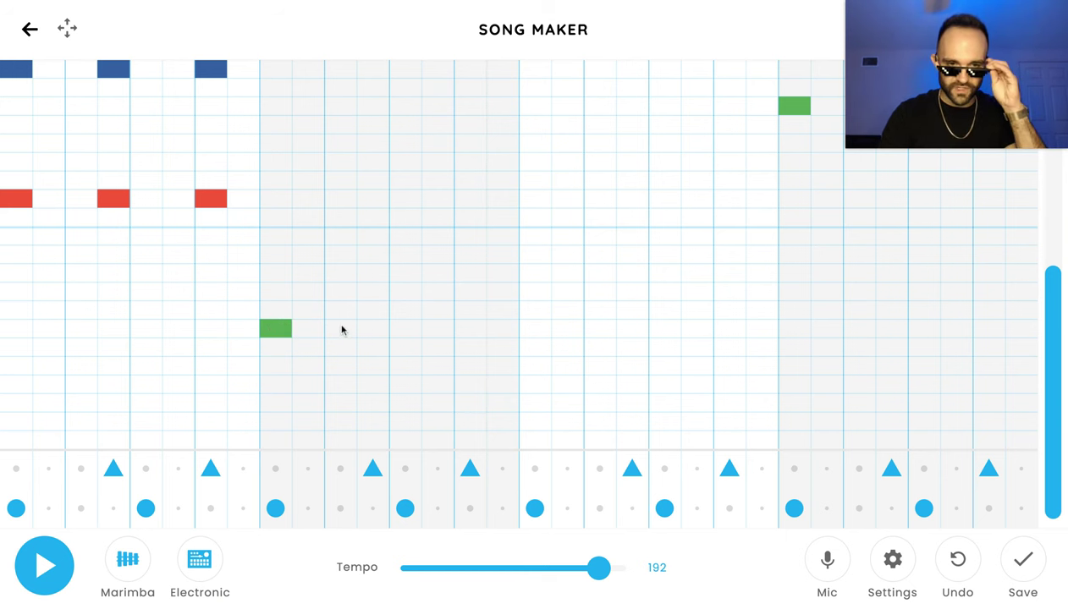
pyautogui.click(381, 330)
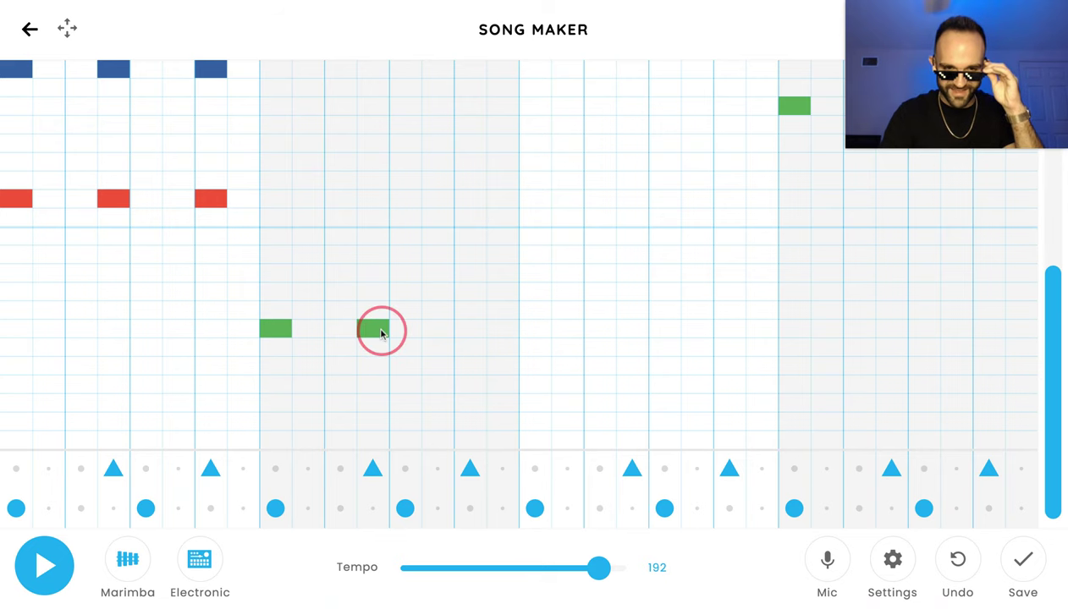
pyautogui.click(466, 329)
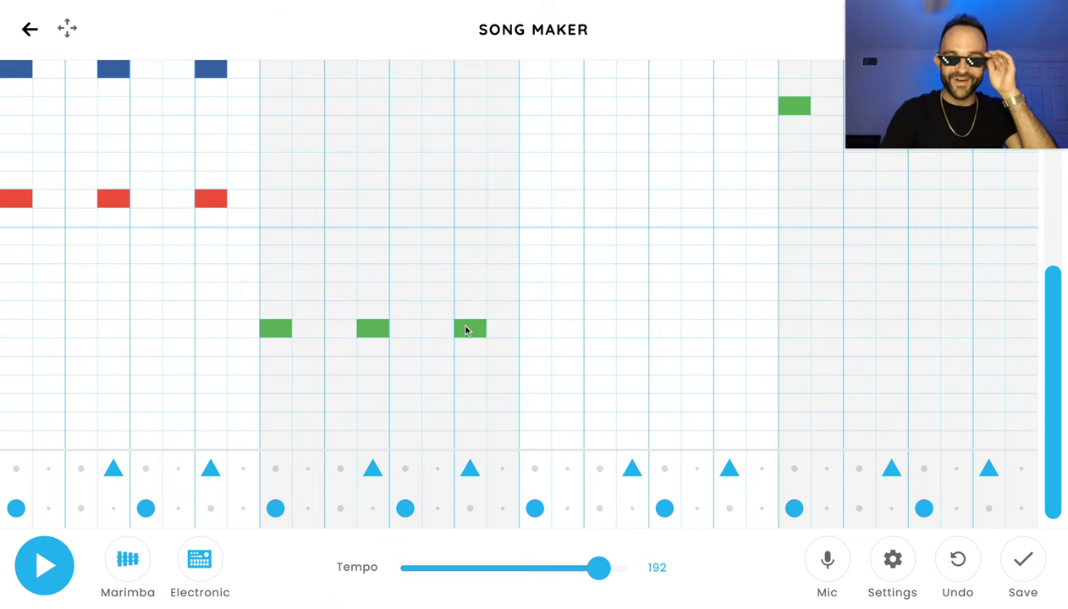
# Add three purple harmony notes in bar 3 and three pink in bar 4.
pyautogui.click(535, 274)
pyautogui.click(625, 272)
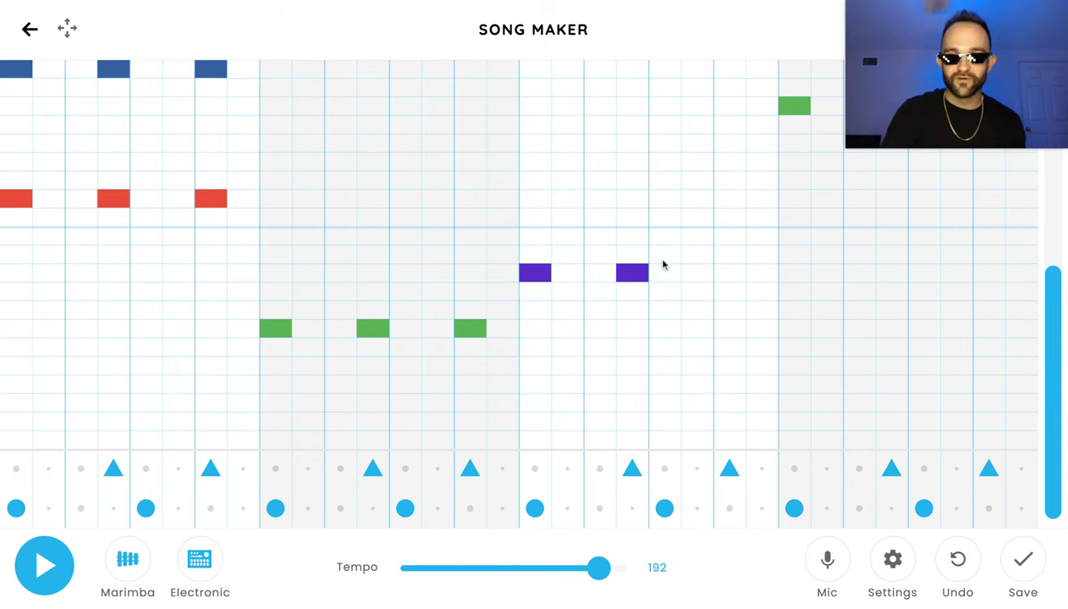
pyautogui.click(720, 275)
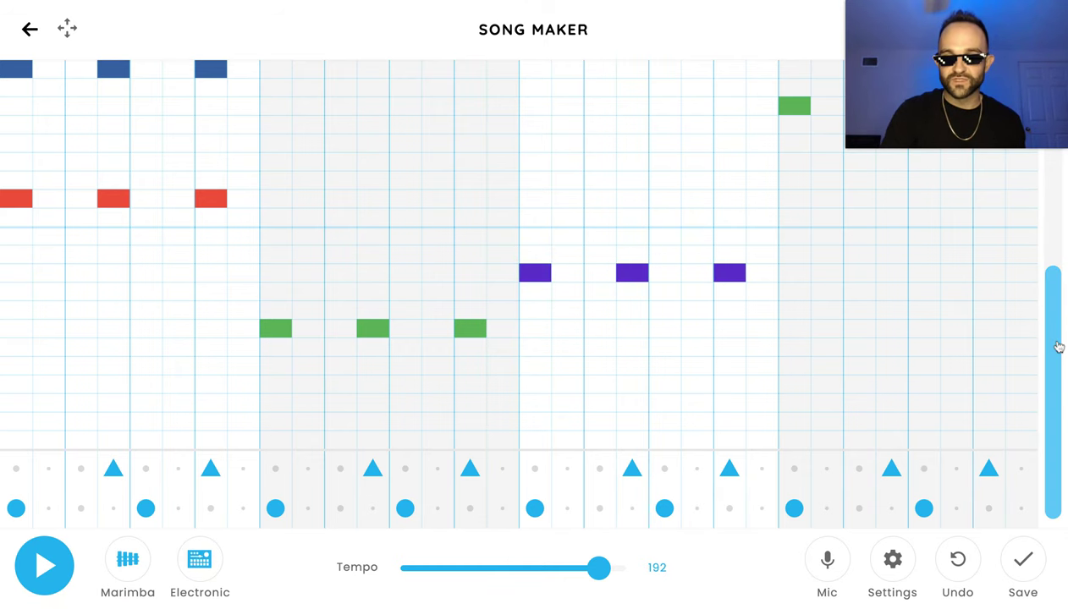
pyautogui.scroll(2, 1053, 351)
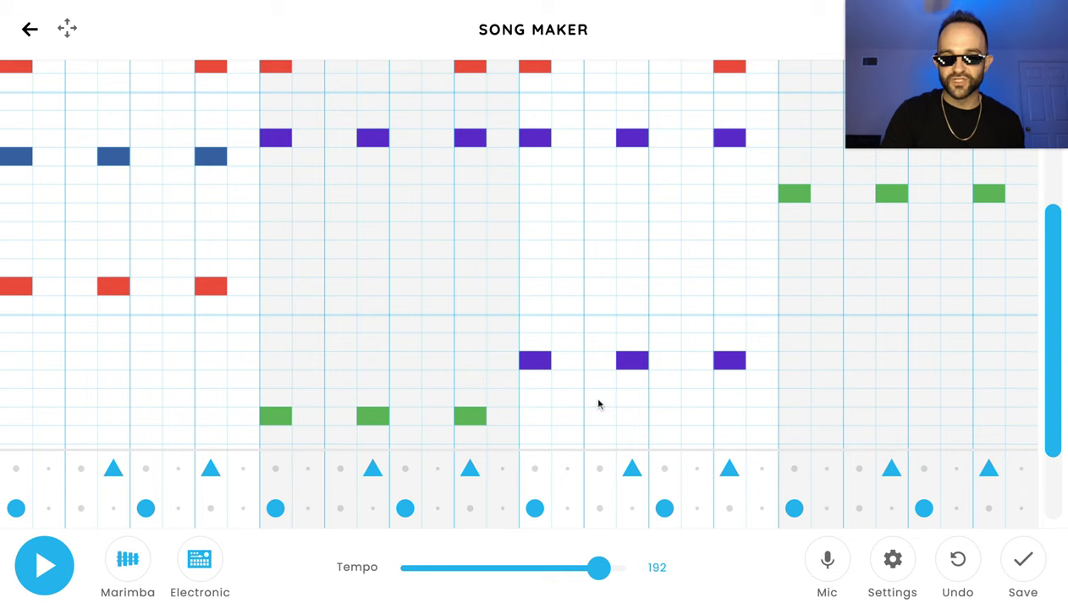
pyautogui.click(794, 323)
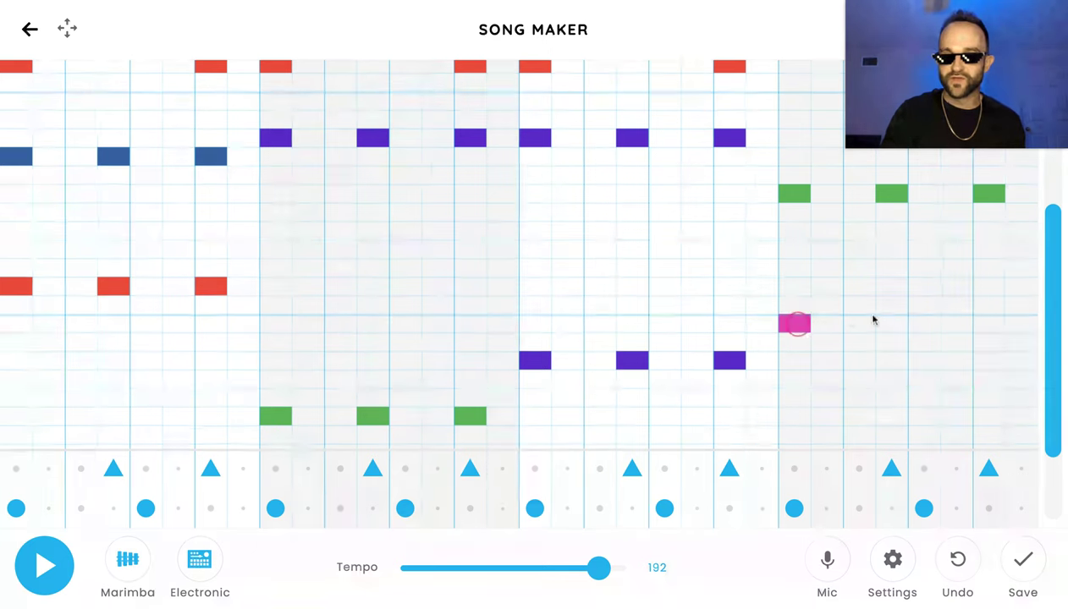
pyautogui.click(891, 322)
pyautogui.click(989, 322)
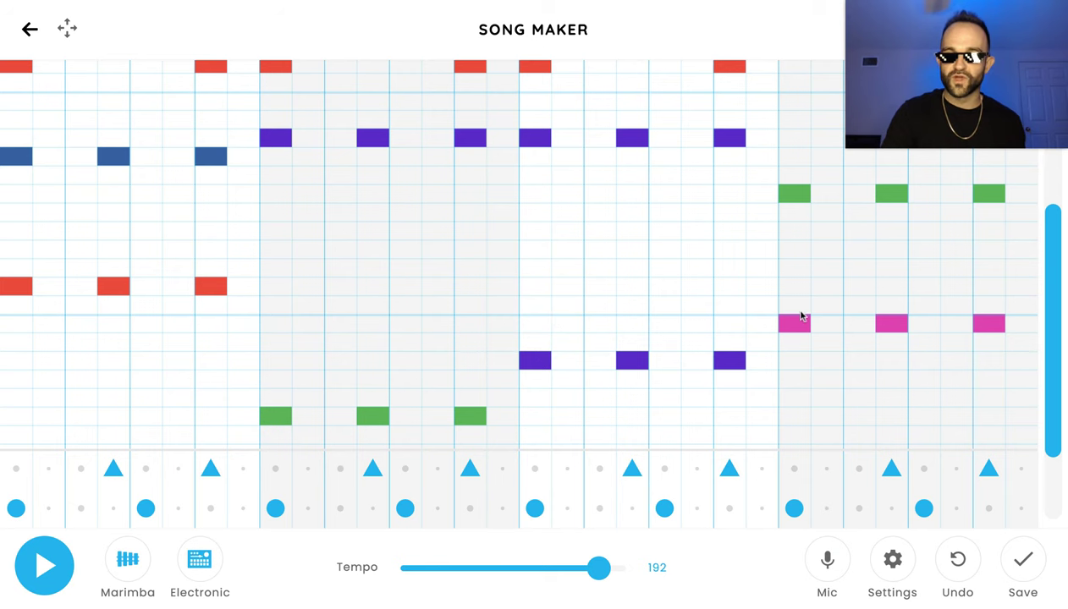
pyautogui.scroll(3, 1051, 320)
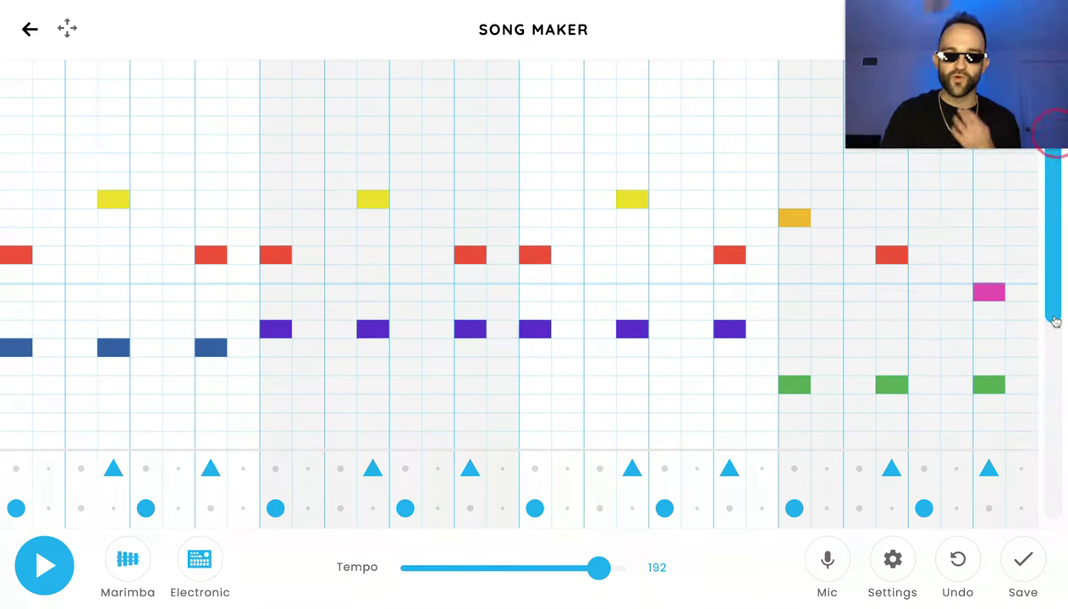
pyautogui.moveTo(1055, 320); pyautogui.dragTo(1050, 375)
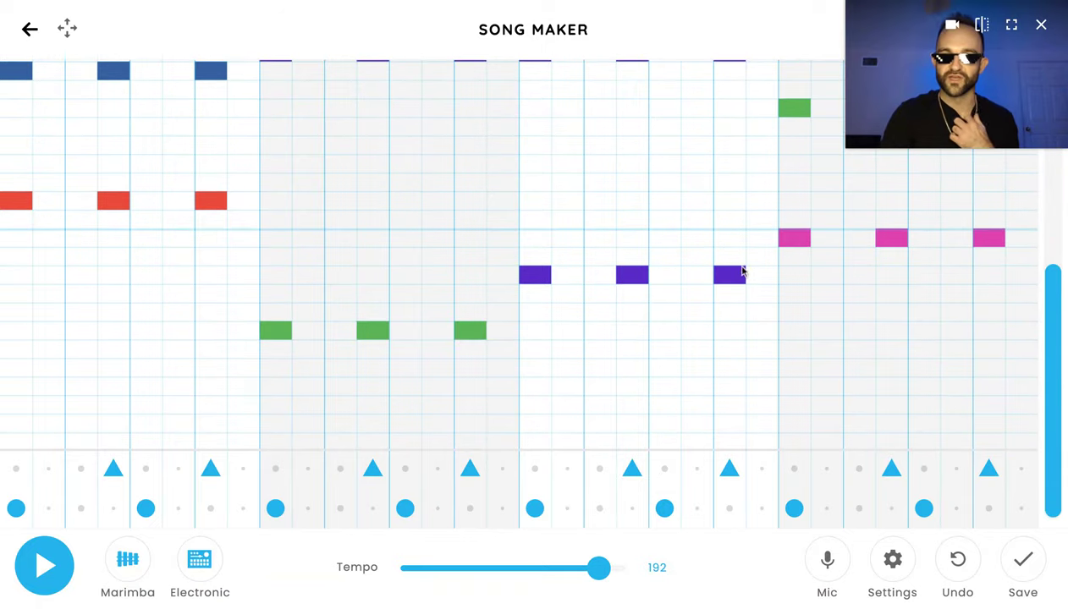
pyautogui.scroll(3, 1056, 374)
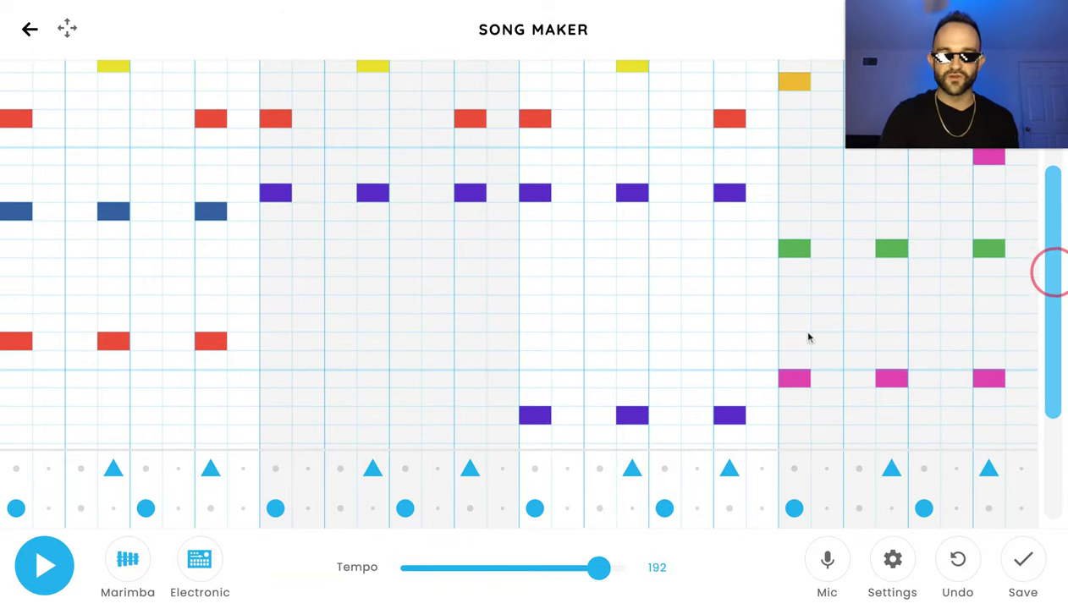
pyautogui.click(51, 582)
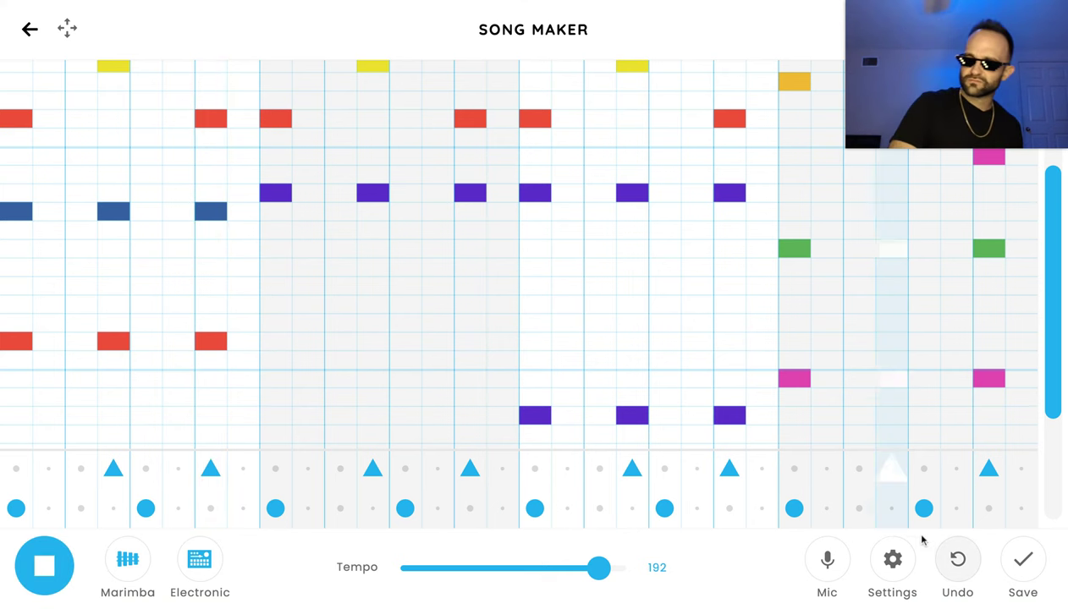
pyautogui.click(46, 565)
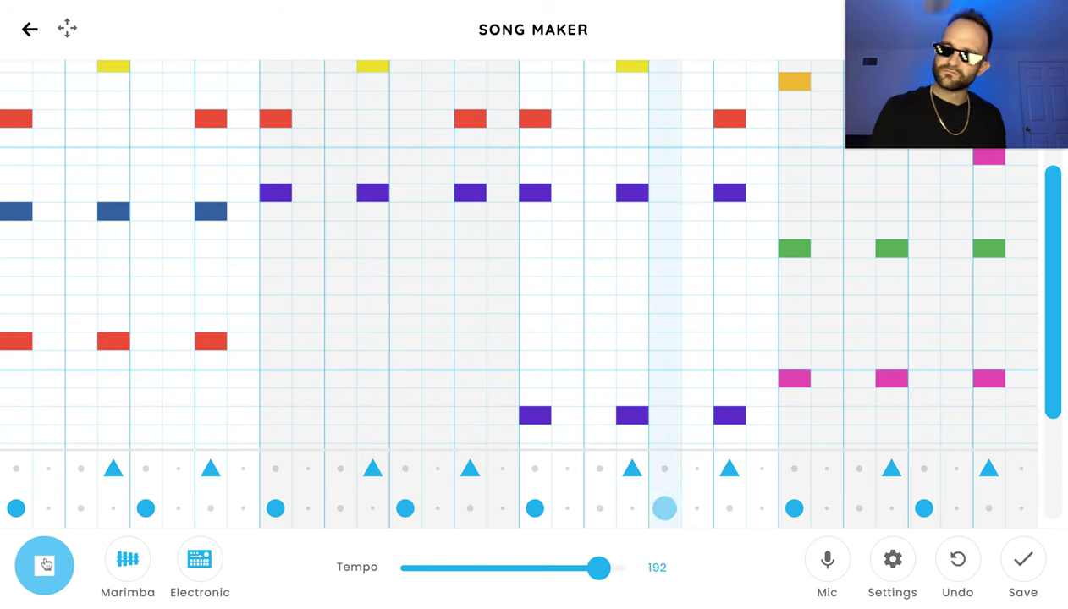
pyautogui.click(48, 566)
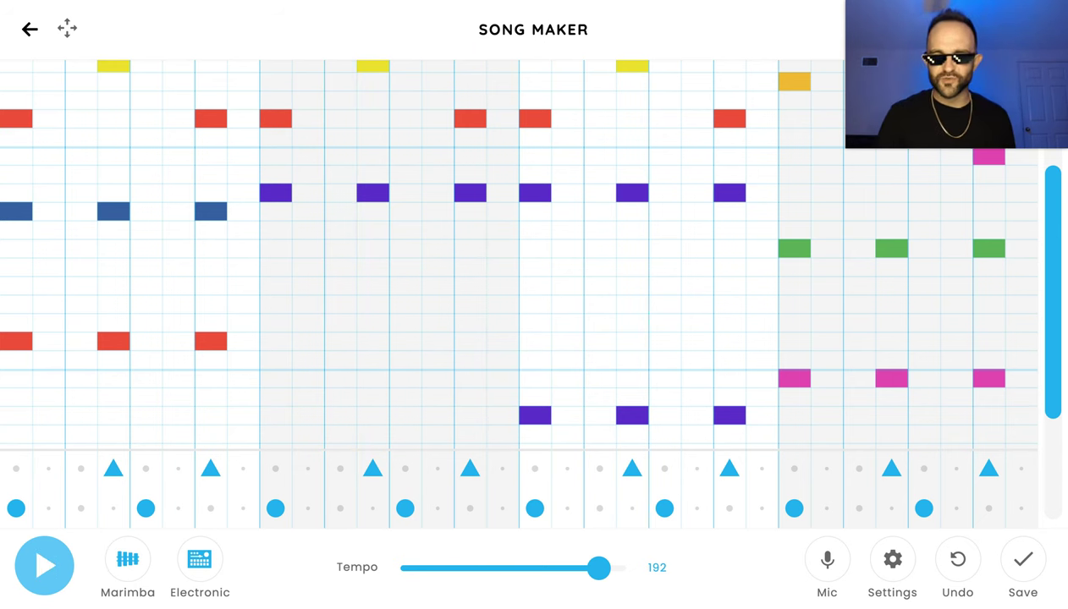
# Cycle the melody instrument past Strings and Woodwind to Synth, then preview the loop.
pyautogui.click(123, 560)
pyautogui.click(123, 560)
pyautogui.click(110, 565)
pyautogui.click(53, 579)
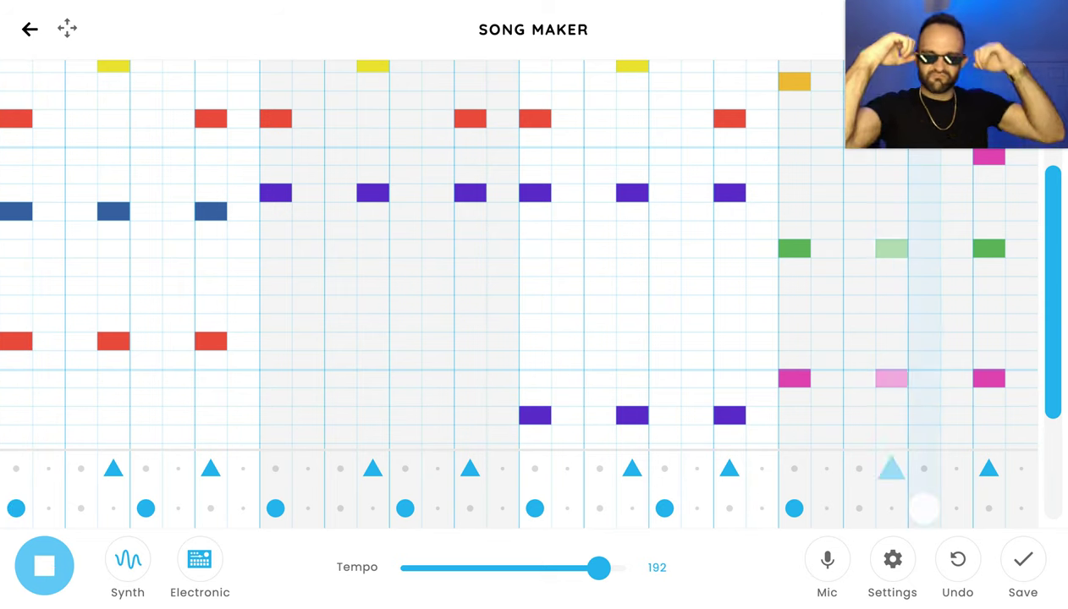
pyautogui.click(47, 579)
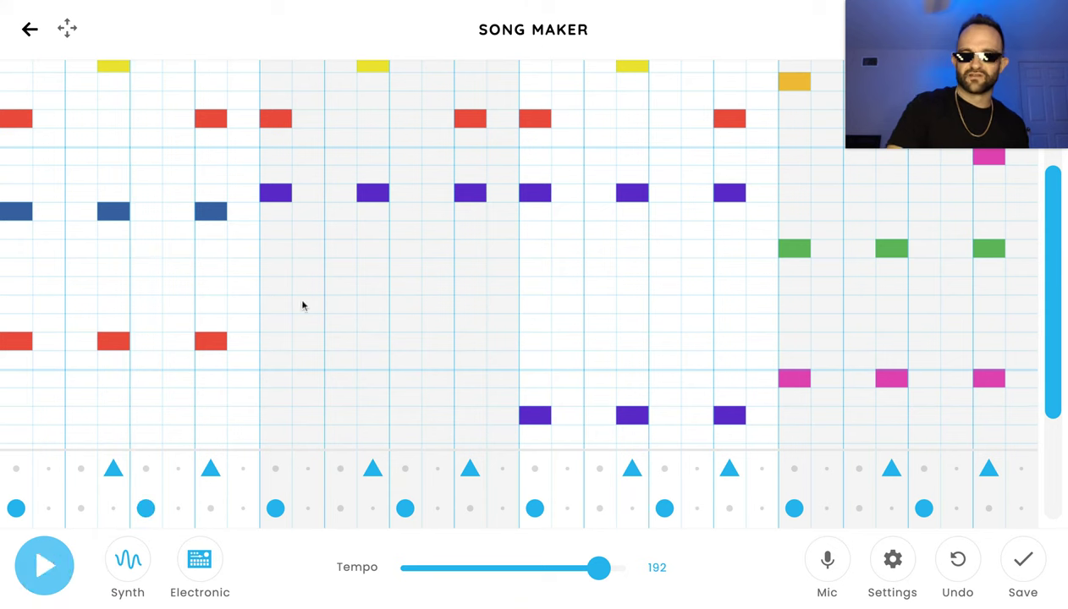
pyautogui.moveTo(1052, 328); pyautogui.dragTo(1047, 374)
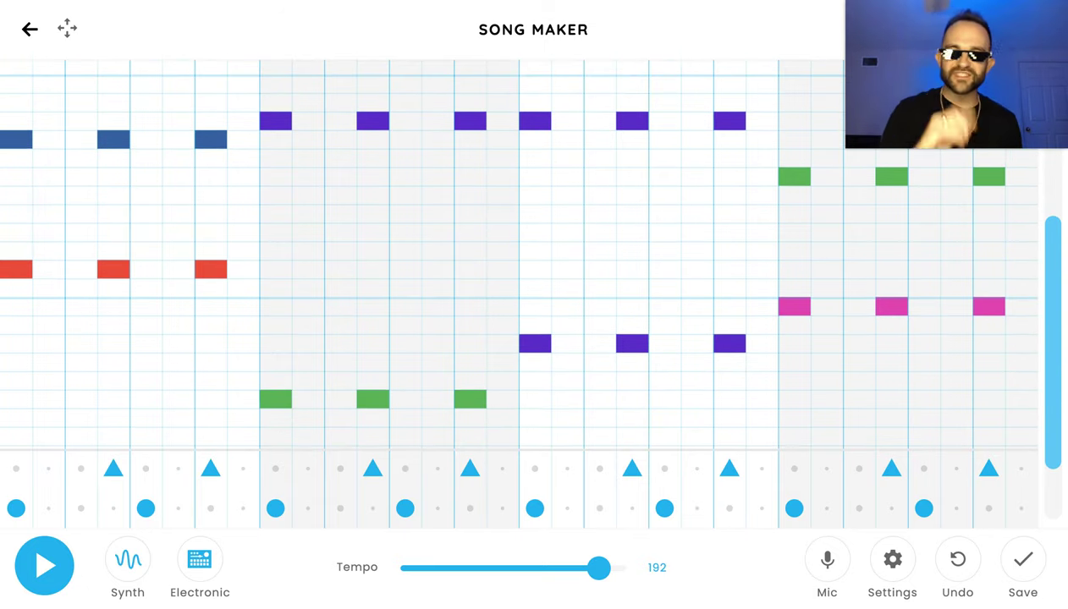
pyautogui.moveTo(954, 5)
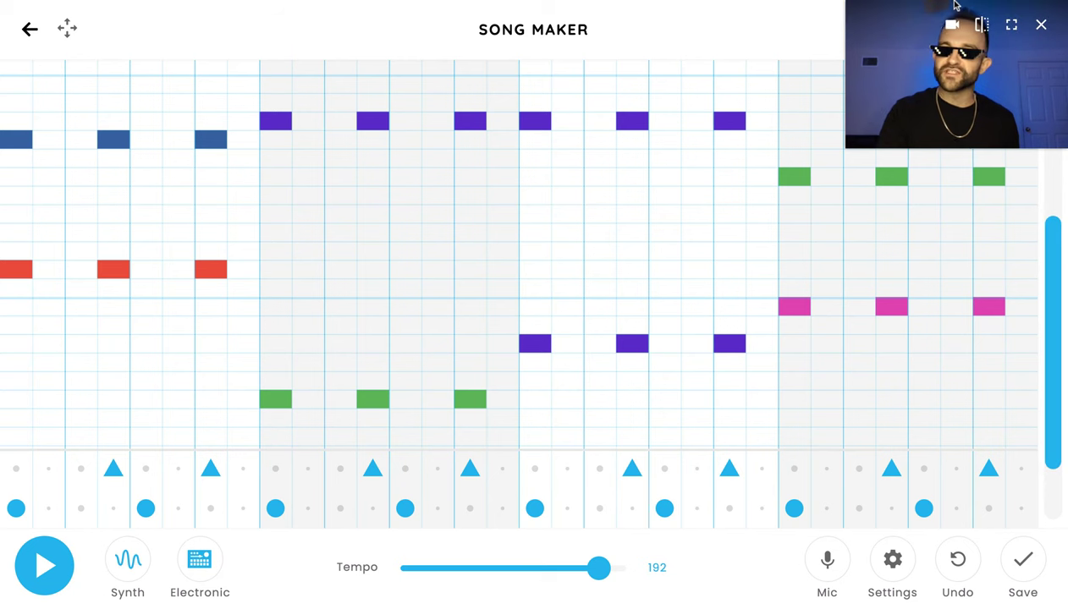